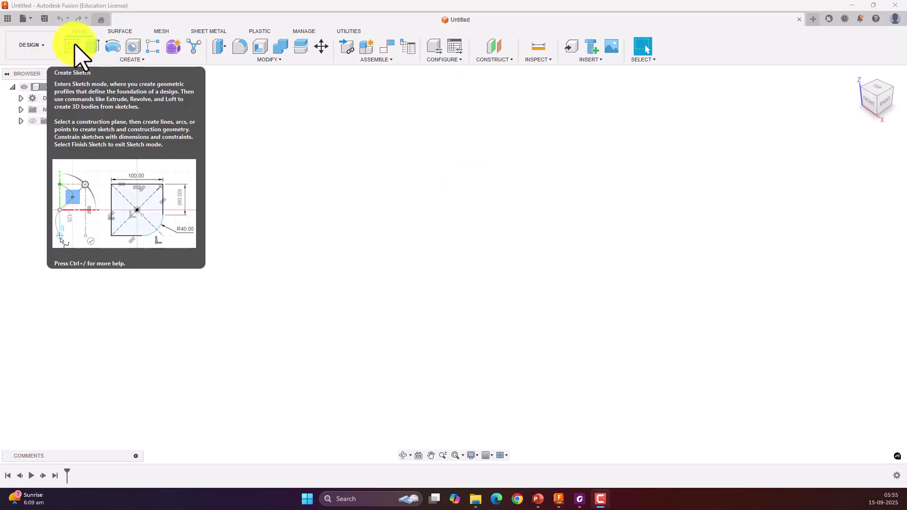
Start a new sketch in the empty untitled design.
click(74, 47)
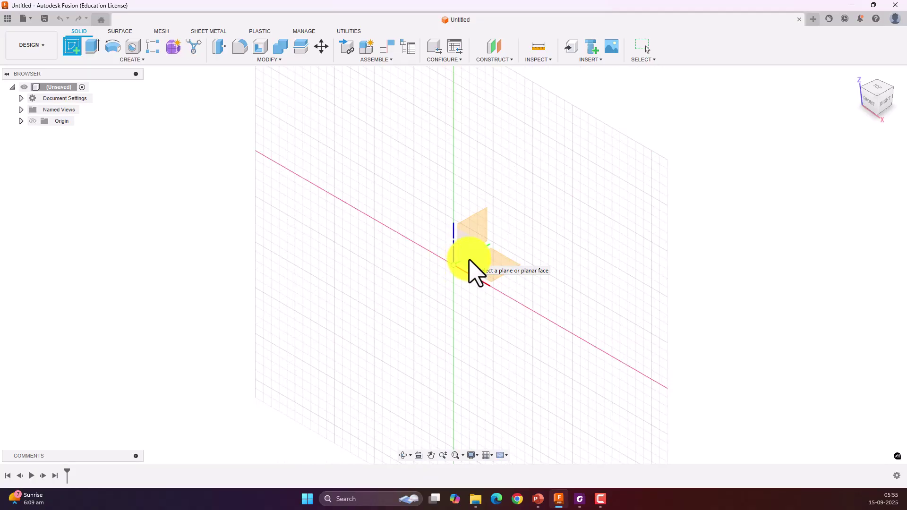
Leave the sketch prompt and add an Offset Plane on XZ at -15 mm distance.
click(470, 261)
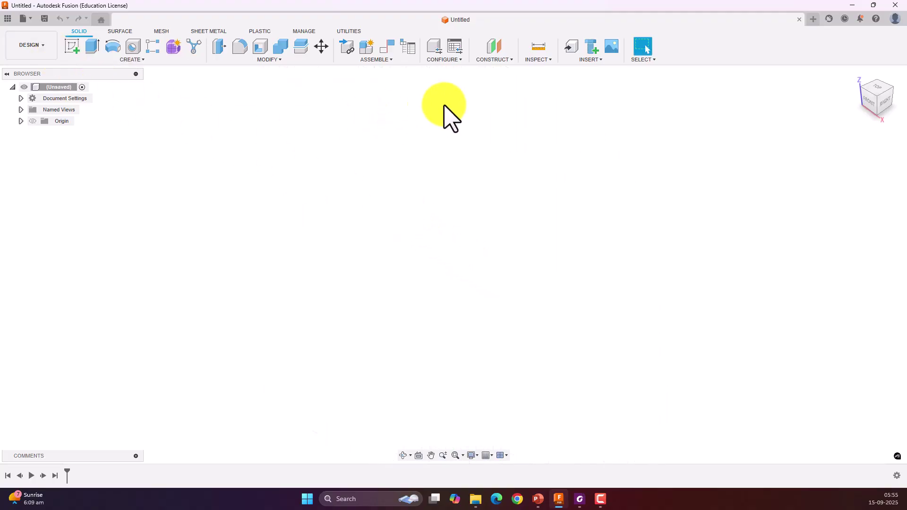
click(504, 60)
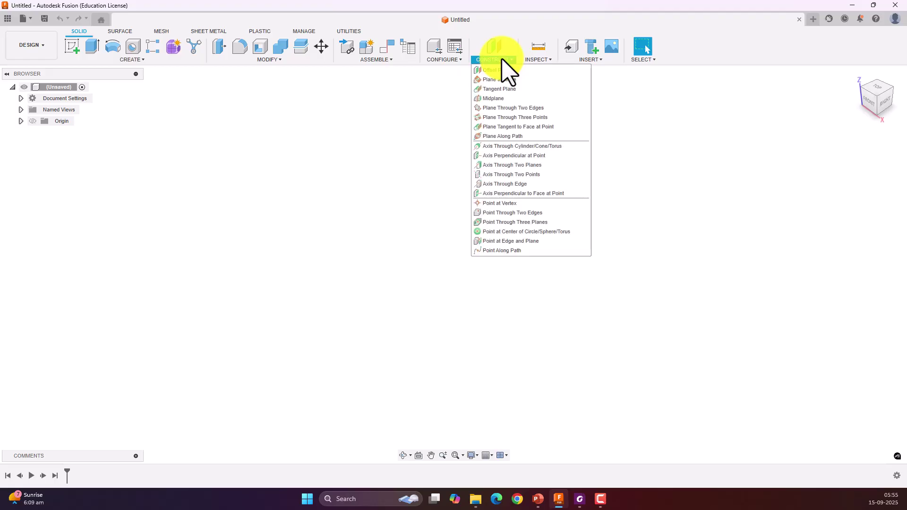
click(497, 71)
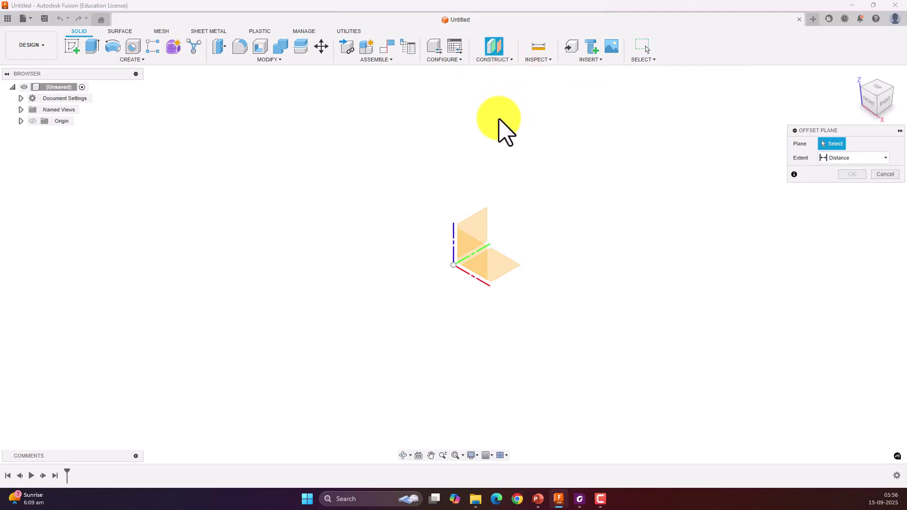
click(473, 246)
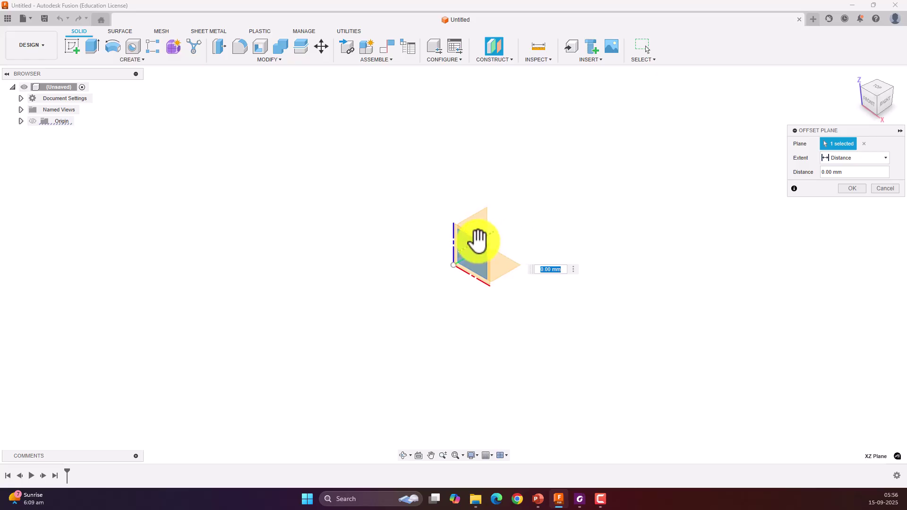
drag(474, 245, 457, 257)
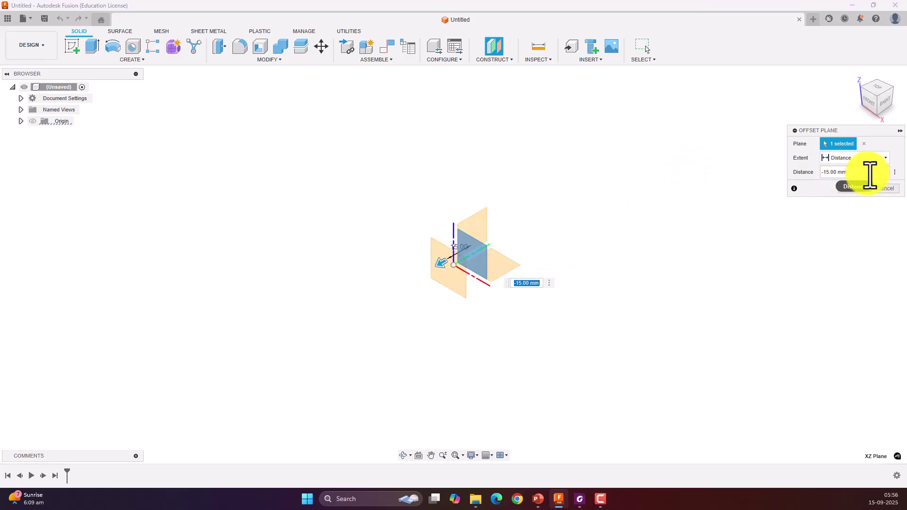
drag(856, 172, 784, 175)
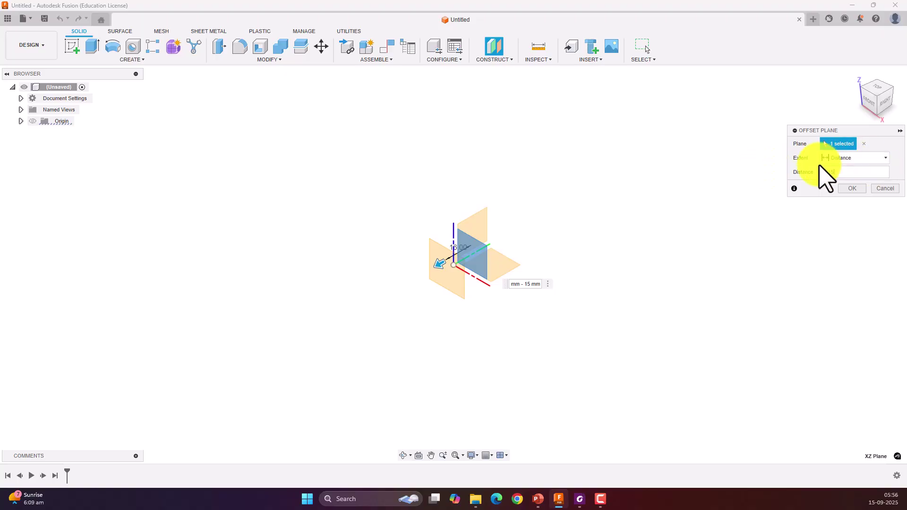
drag(843, 174, 782, 187)
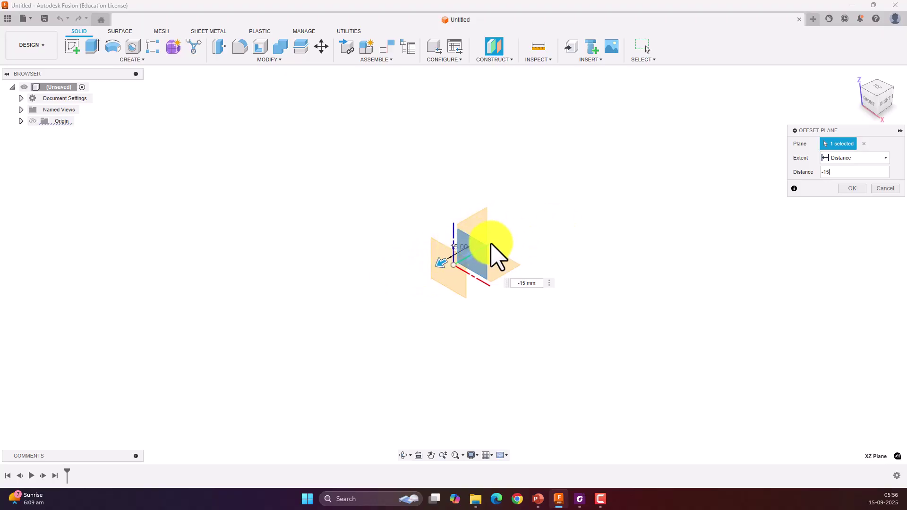
click(857, 172)
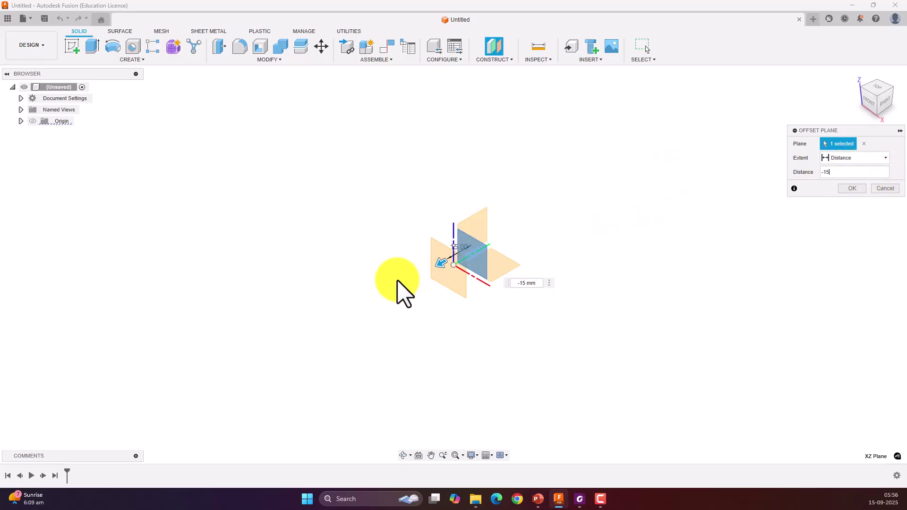
click(856, 189)
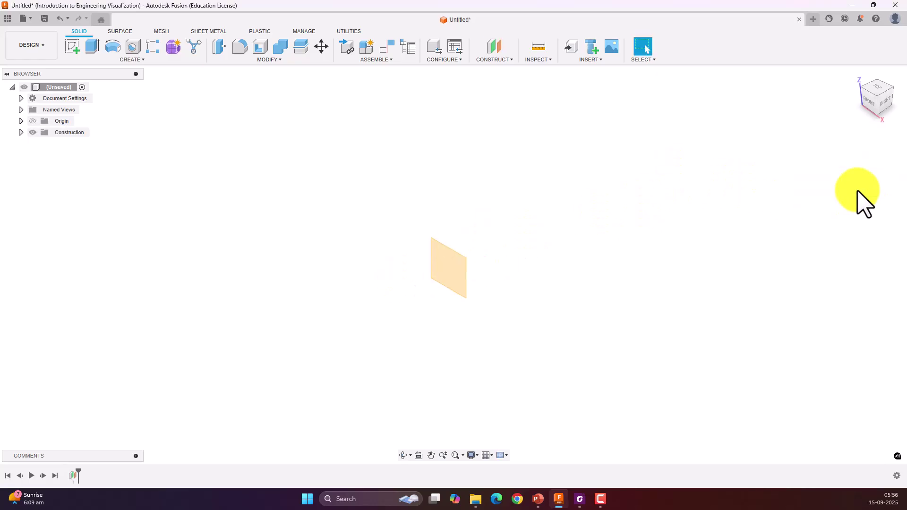
Select Plane1 in the browser's Construction folder and start a sketch on it.
click(21, 121)
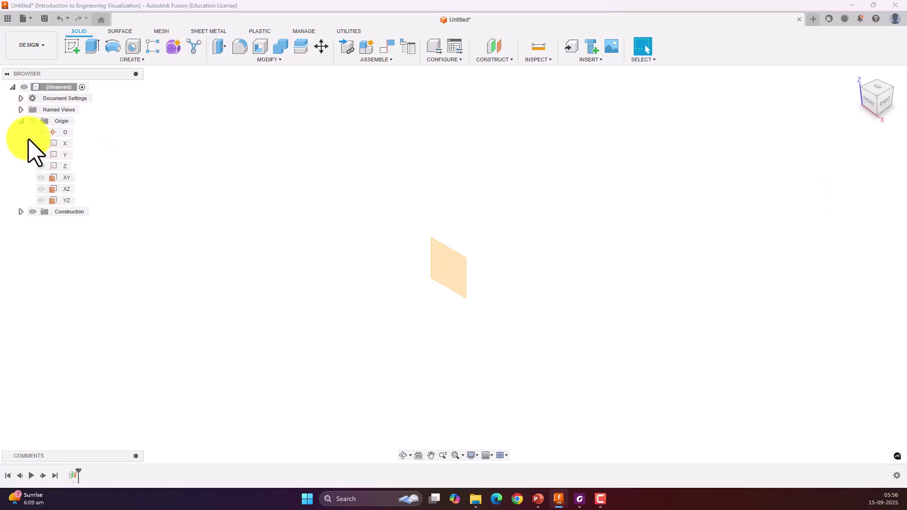
click(41, 189)
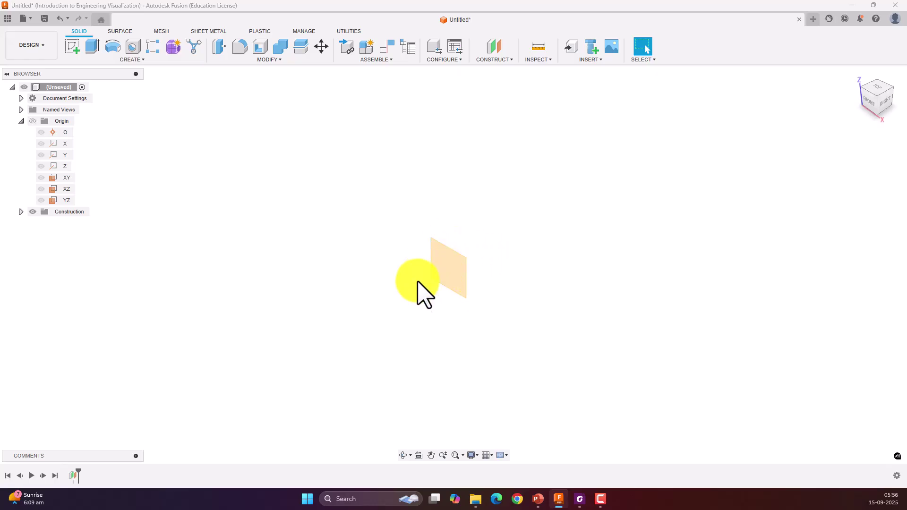
click(21, 211)
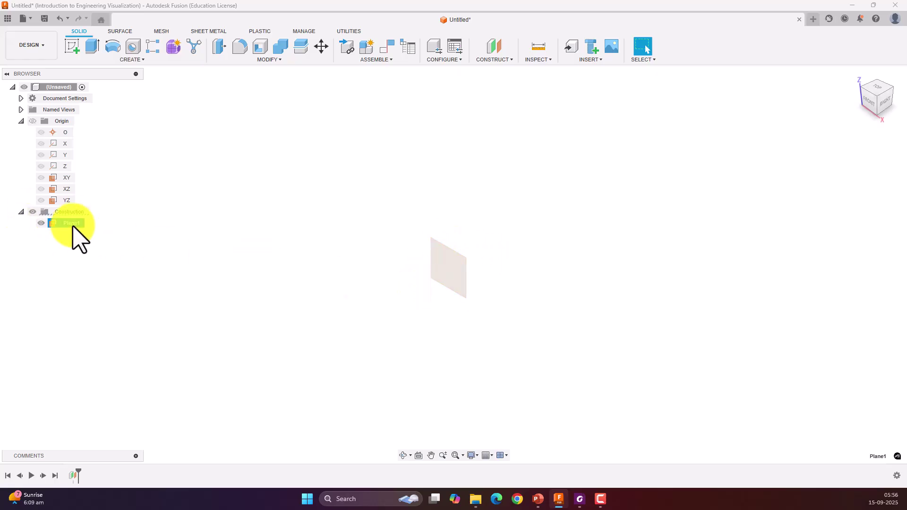
click(72, 223)
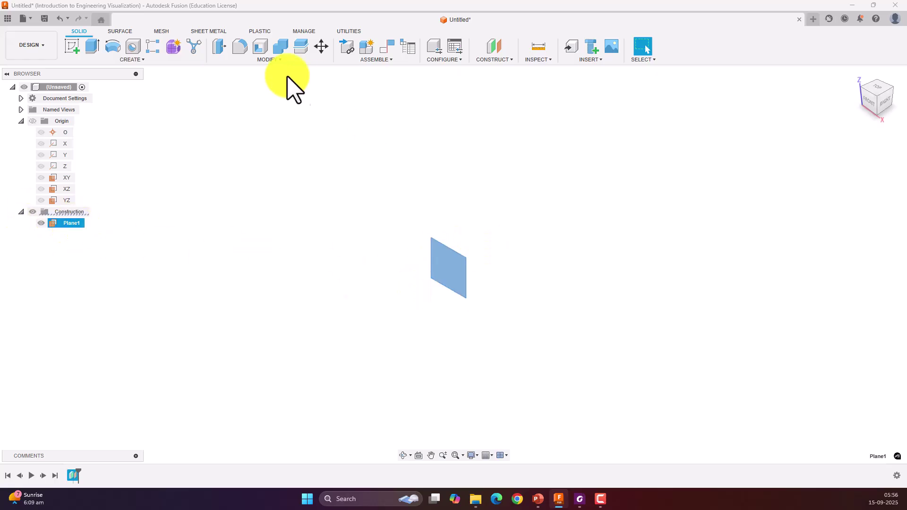
click(71, 46)
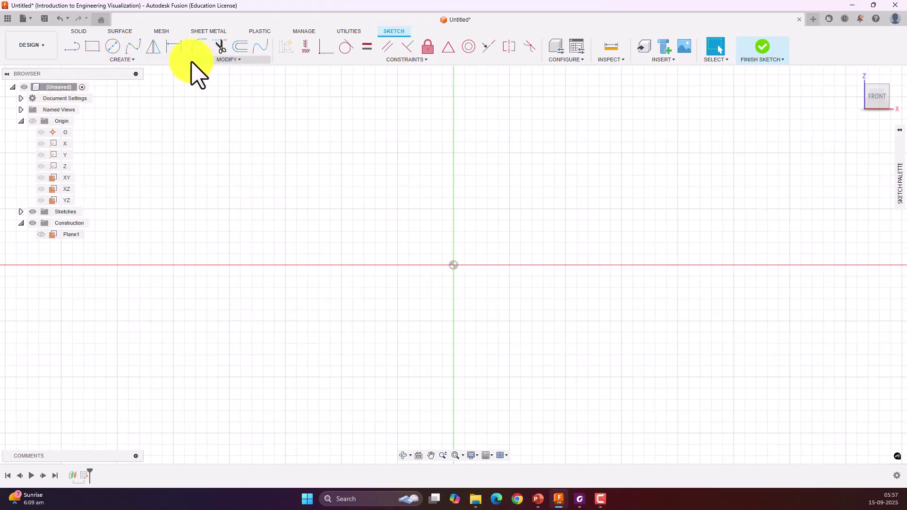
Draw a circumscribed hexagon centred on the origin.
click(132, 61)
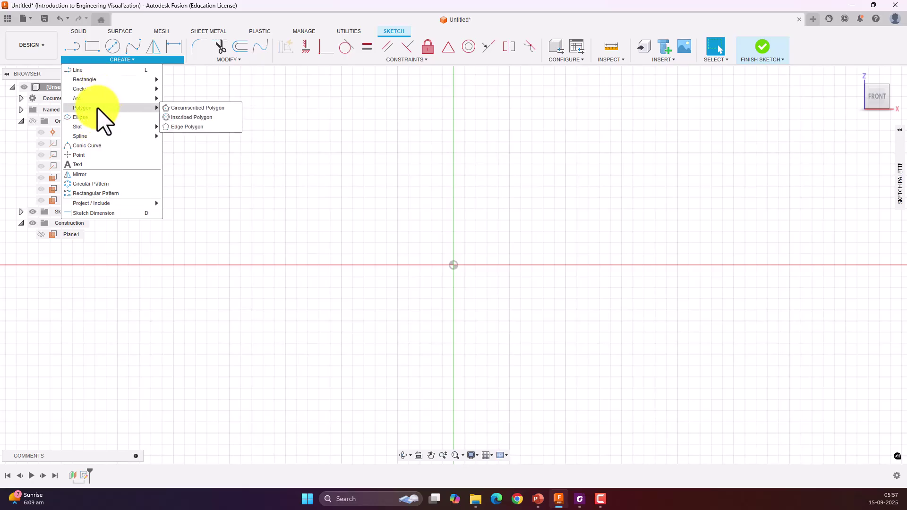
click(196, 109)
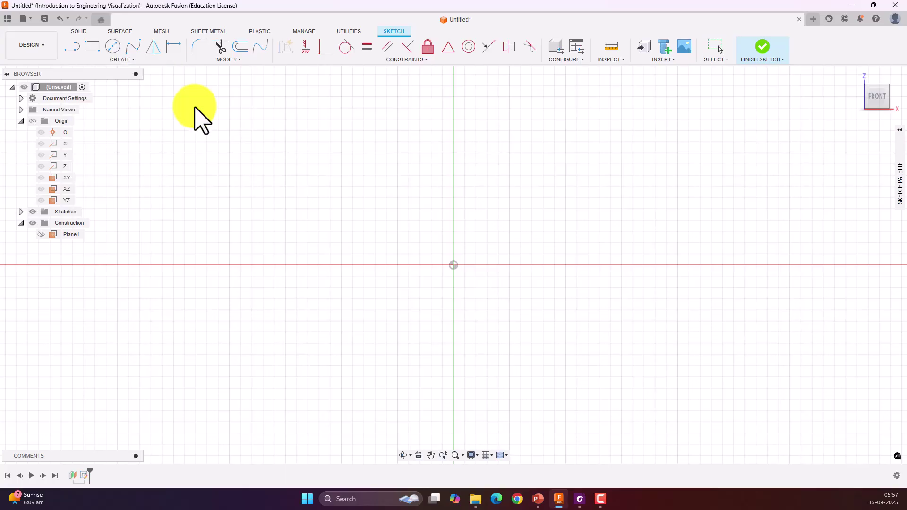
click(454, 266)
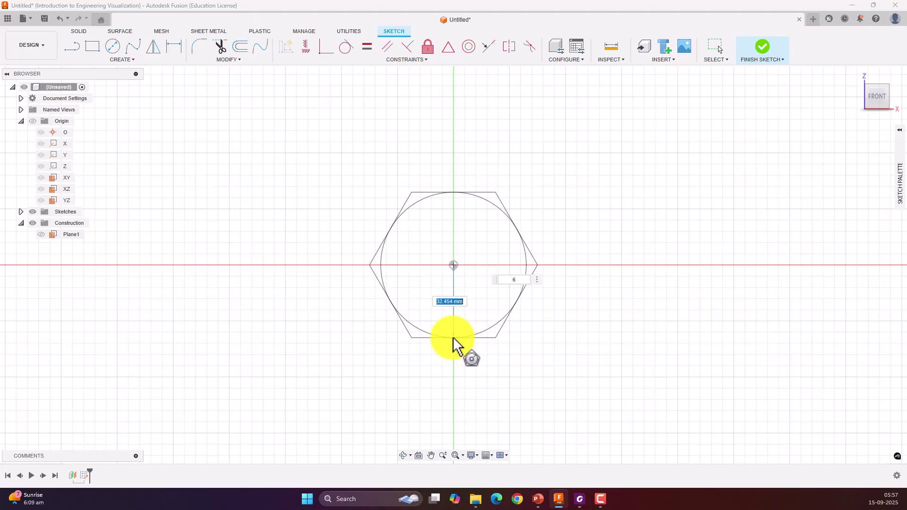
click(453, 338)
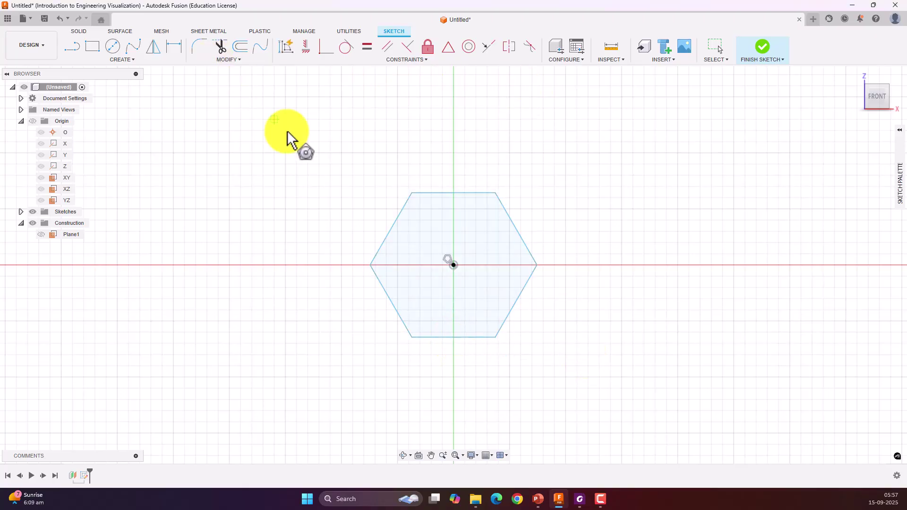
Dimension the hexagon's top edge to 30 mm and constrain it horizontal.
key(d)
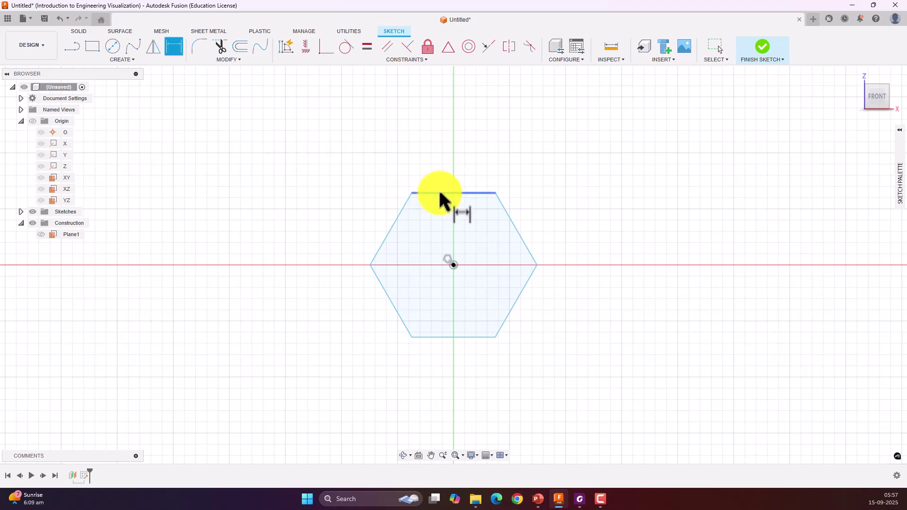
click(439, 193)
click(447, 160)
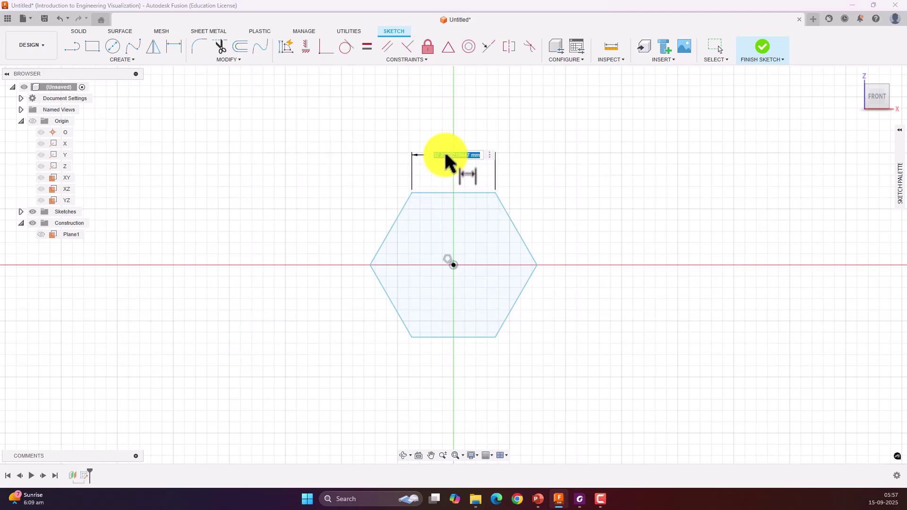
key(Return)
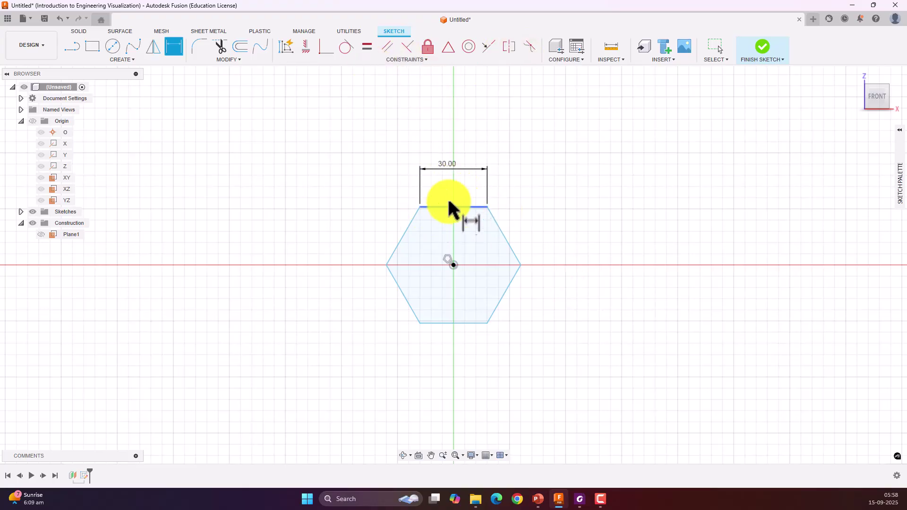
click(306, 47)
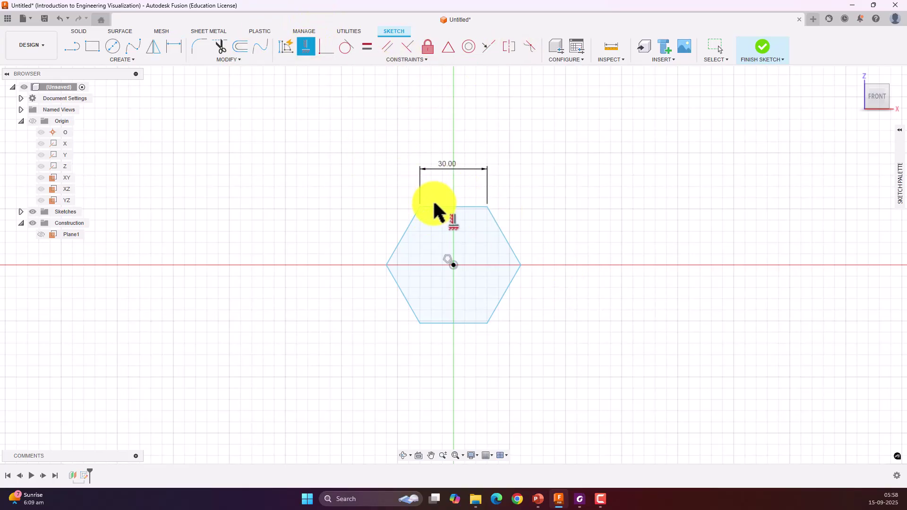
click(437, 207)
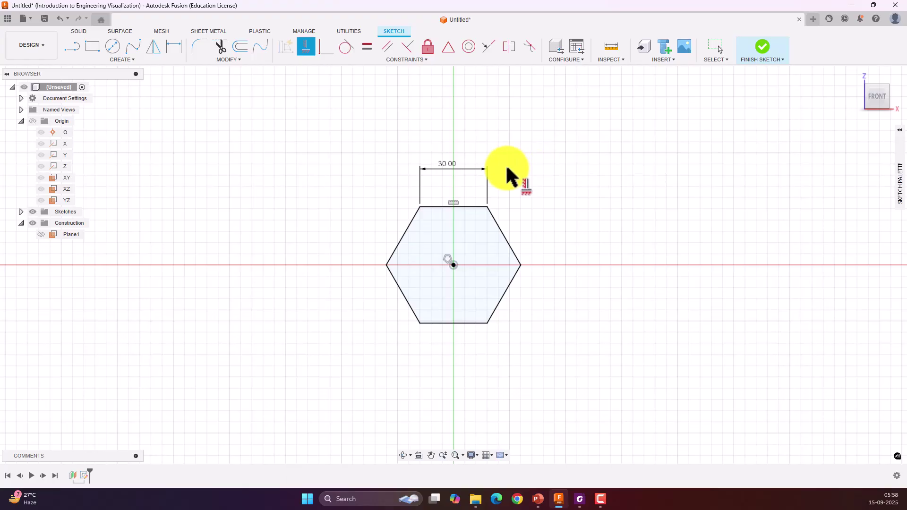
Finish the hexagon sketch, return to the Home view, and show the SURFACE tools.
click(762, 46)
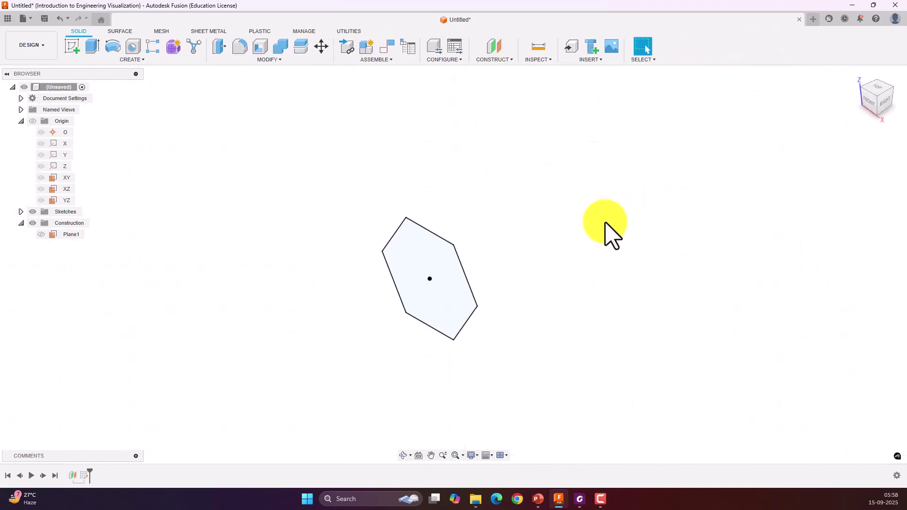
click(857, 75)
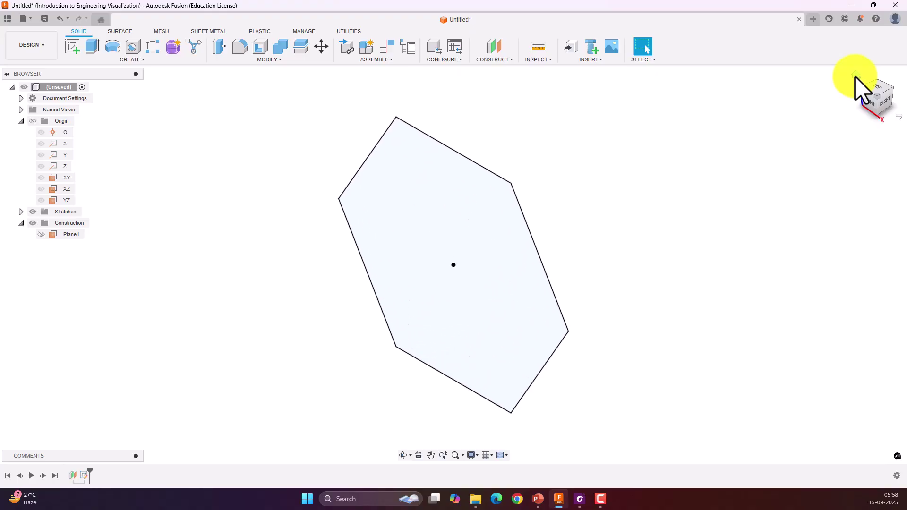
scroll(709, 203, up, 2)
scroll(709, 203, down, 4)
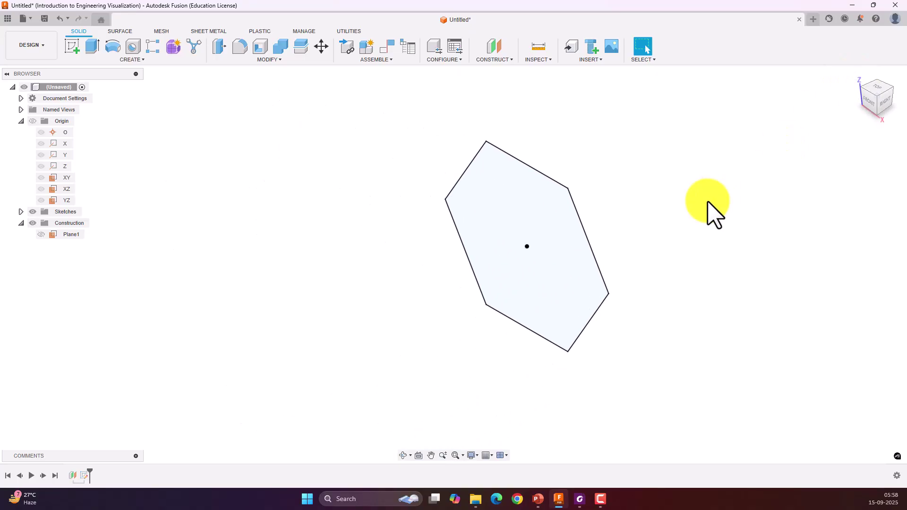
scroll(716, 213, down, 1)
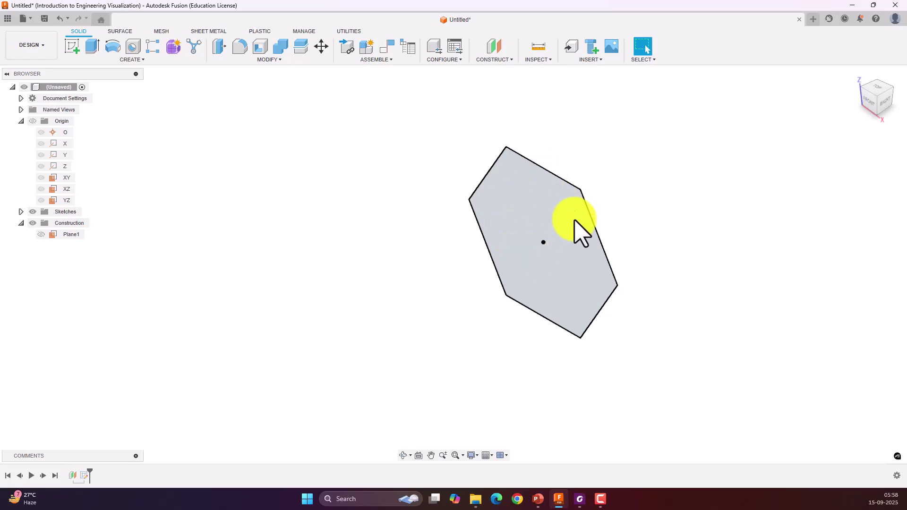
click(120, 31)
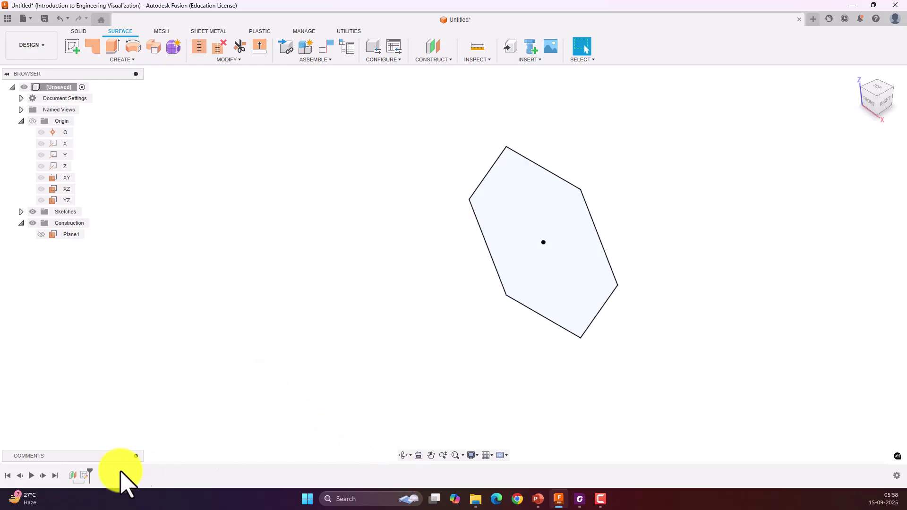
Add a vertical 56.95 mm centerline through the hexagon's left vertex and finish the sketch.
double_click(85, 476)
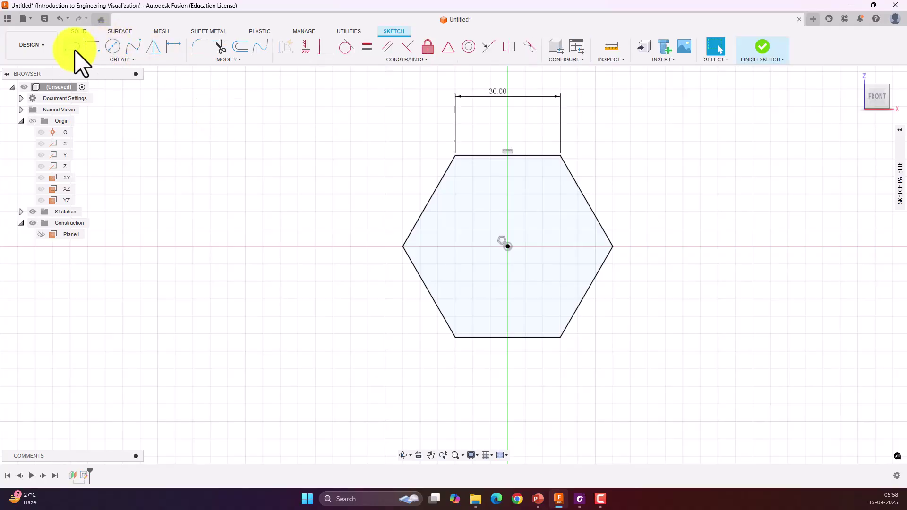
click(73, 47)
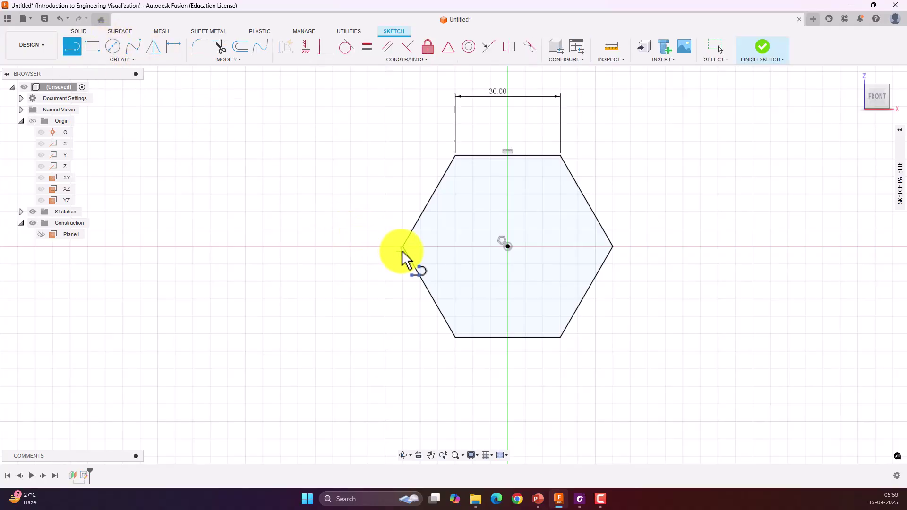
click(405, 152)
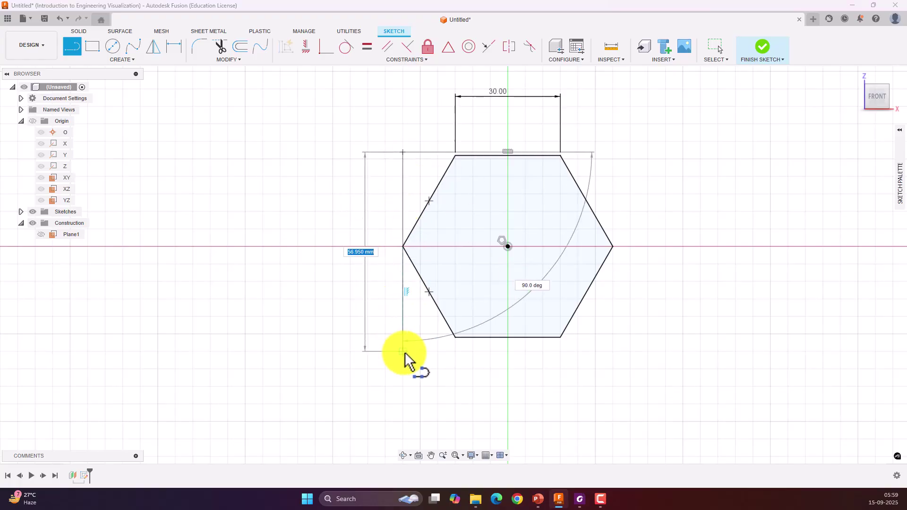
click(403, 353)
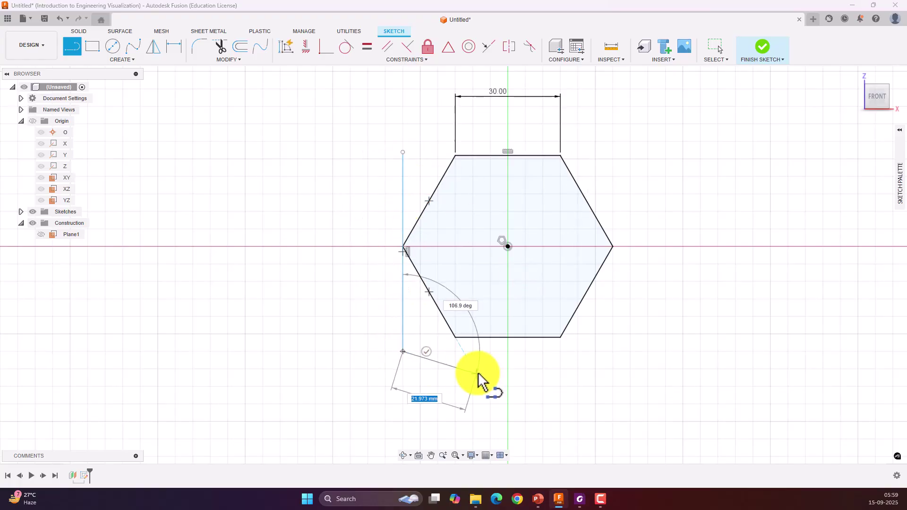
key(Escape)
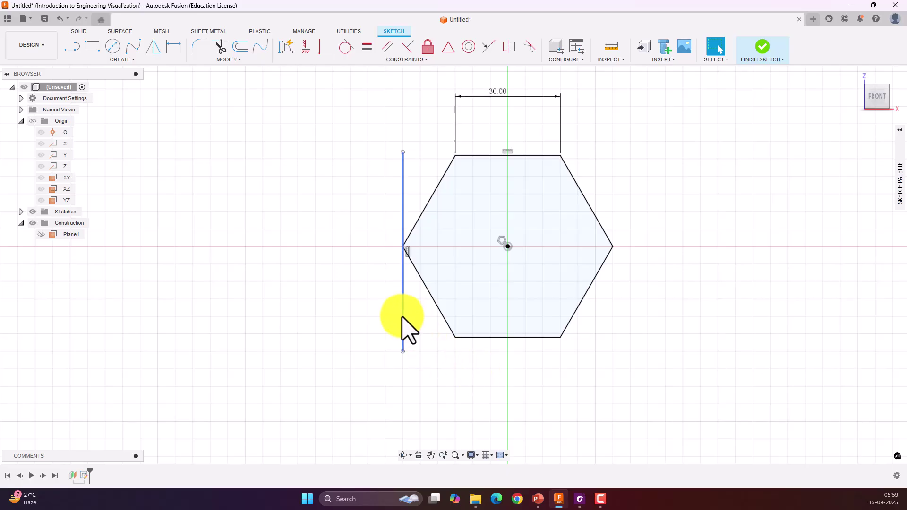
right_click(404, 313)
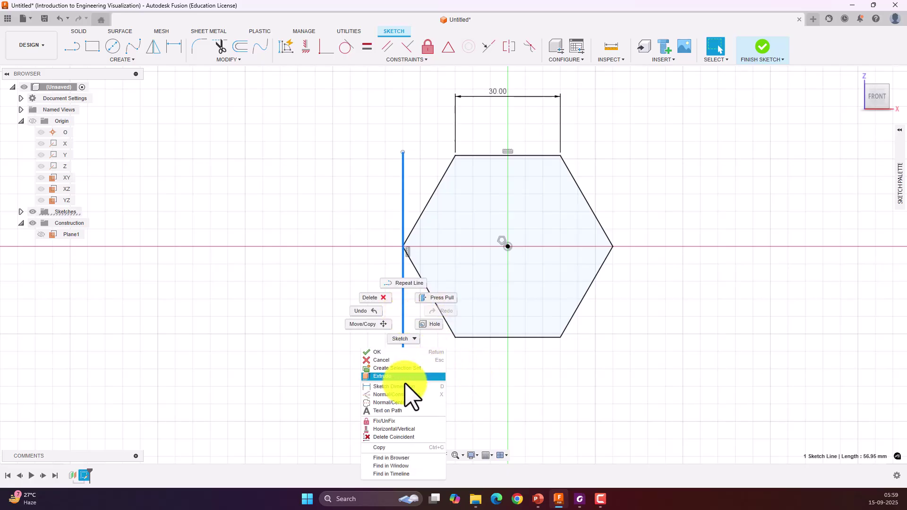
click(406, 404)
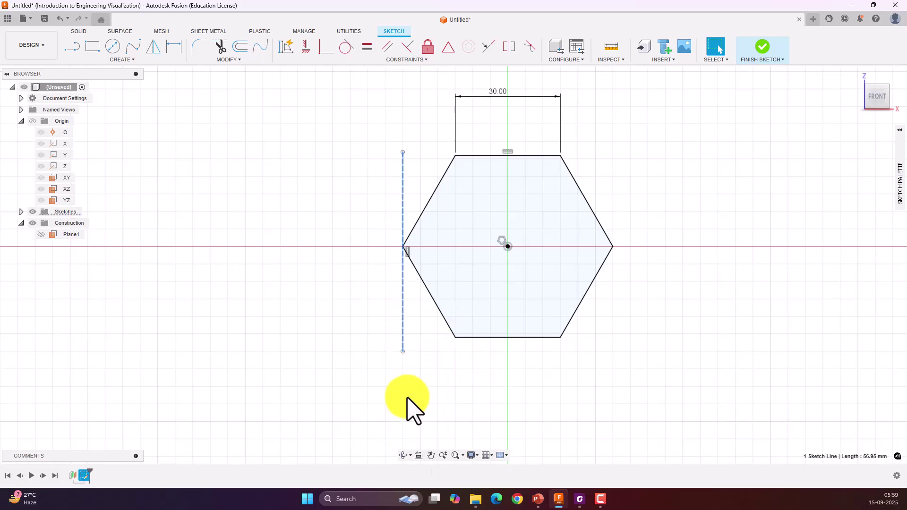
click(763, 47)
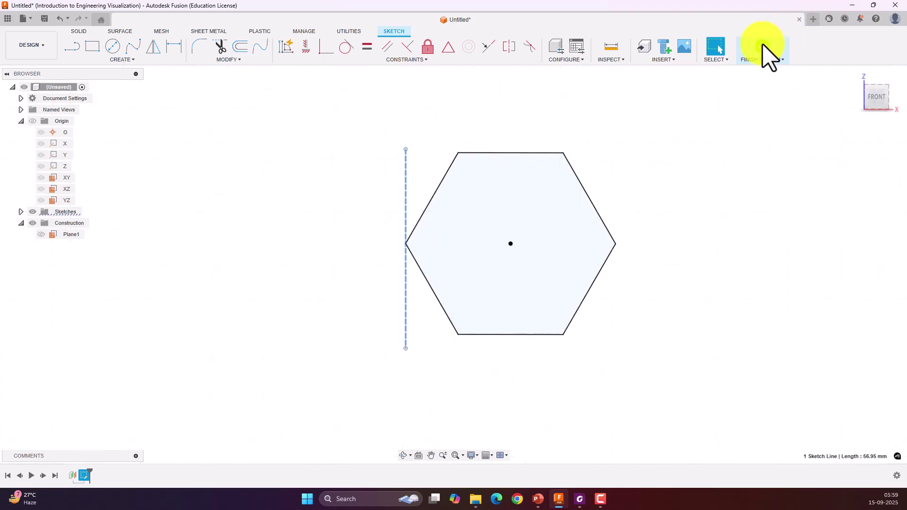
Attempt a patch on the hexagon edges and cancel the failed attempt.
click(122, 32)
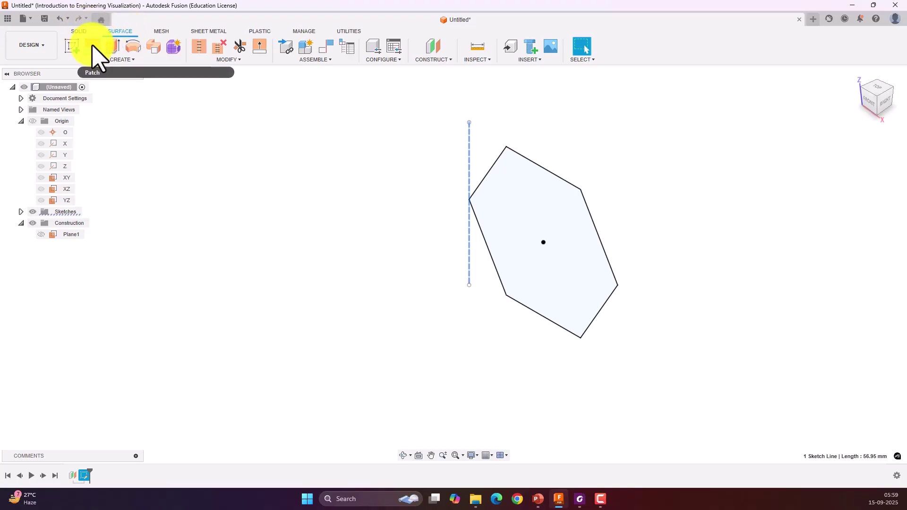
click(93, 47)
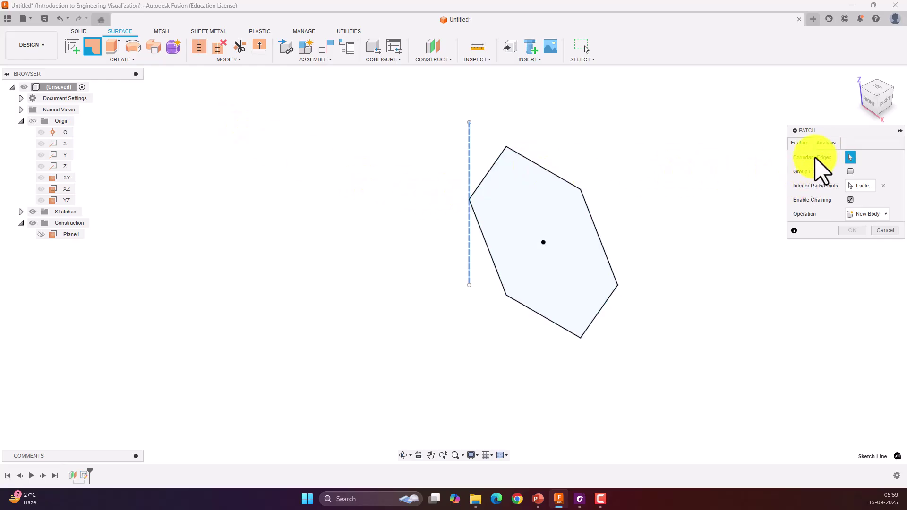
click(560, 182)
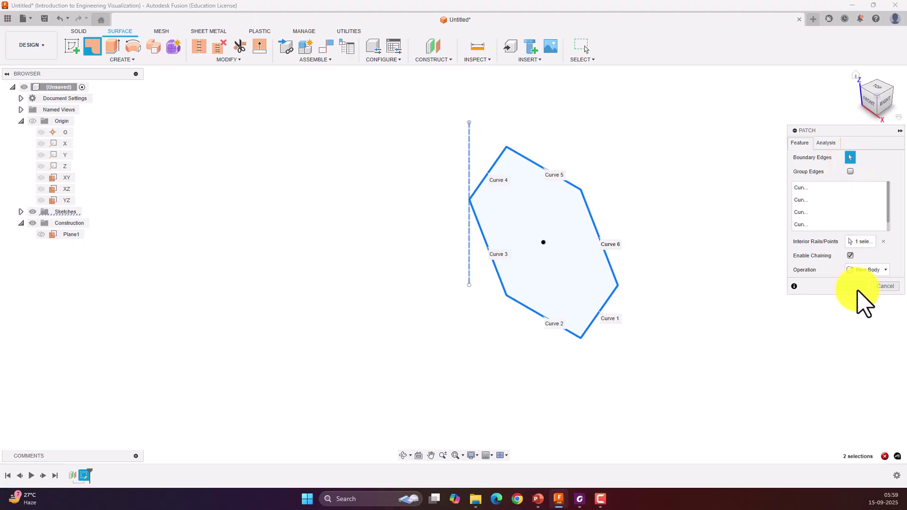
click(883, 287)
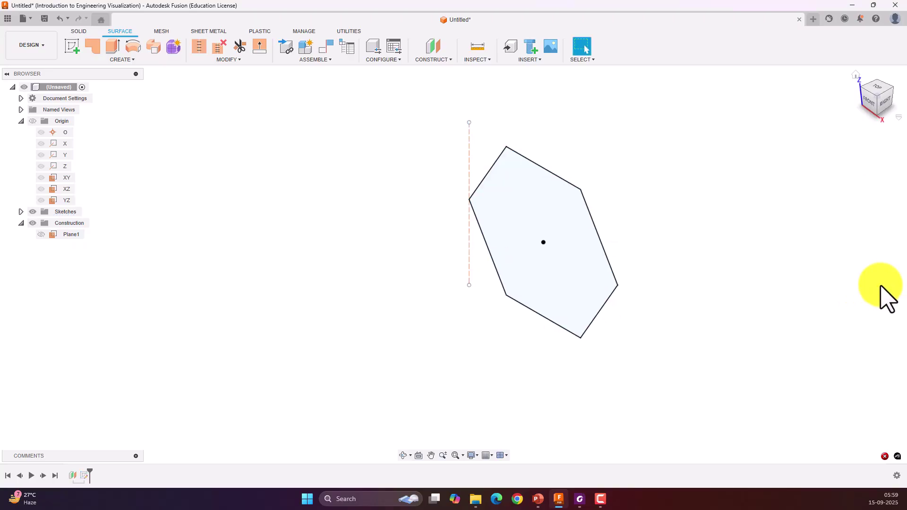
Create a patch surface on the hexagon profile, then reopen and close it unchanged.
click(94, 51)
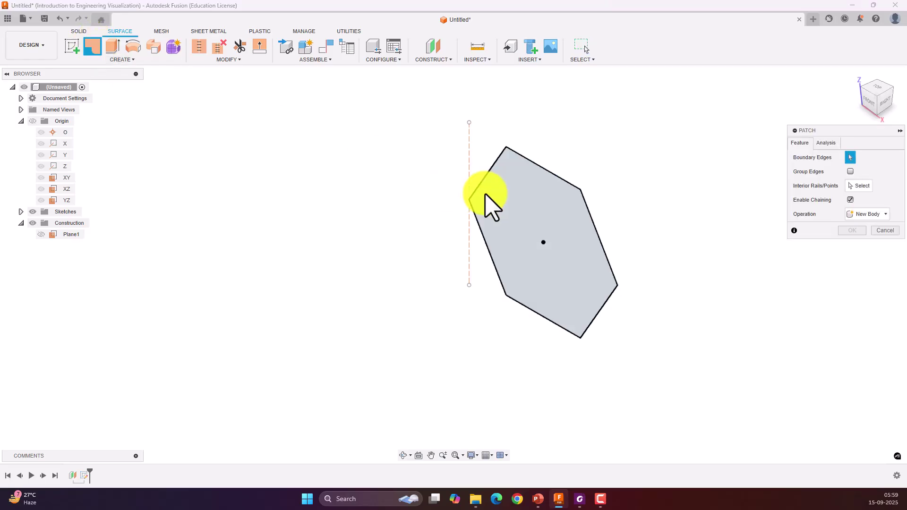
click(515, 198)
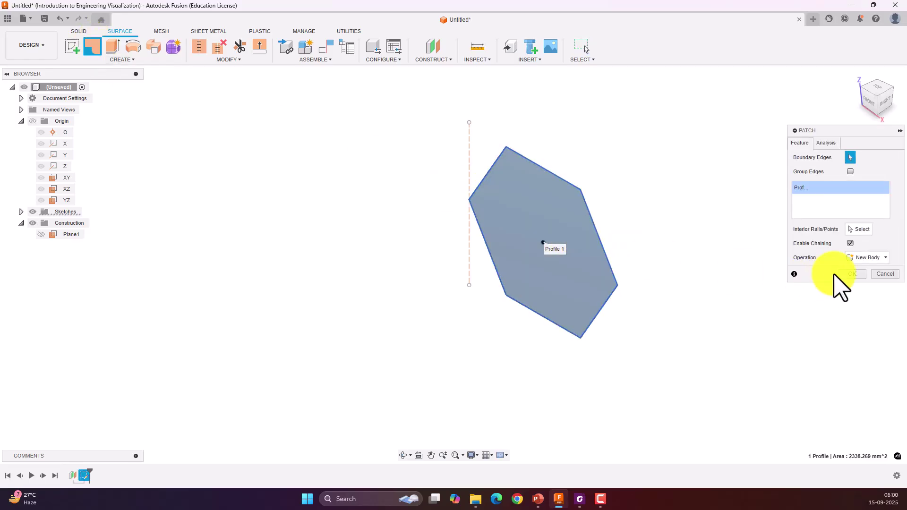
click(852, 275)
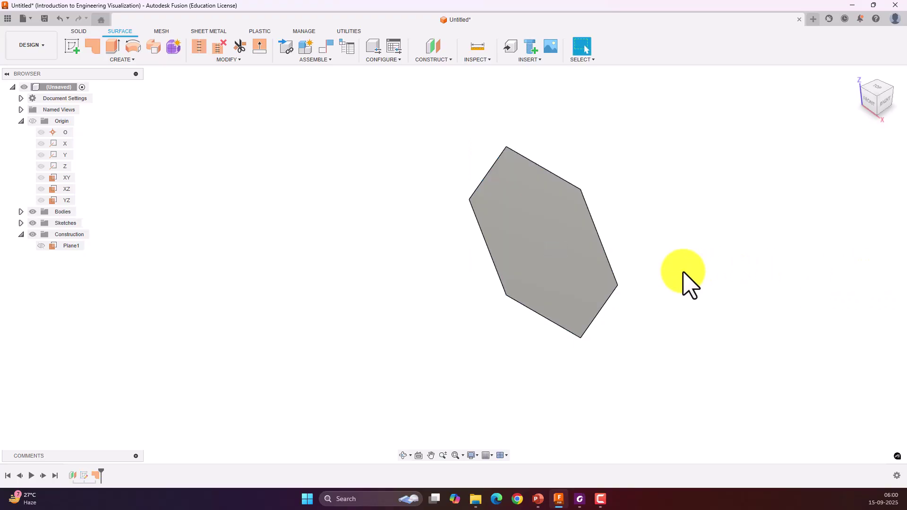
double_click(91, 478)
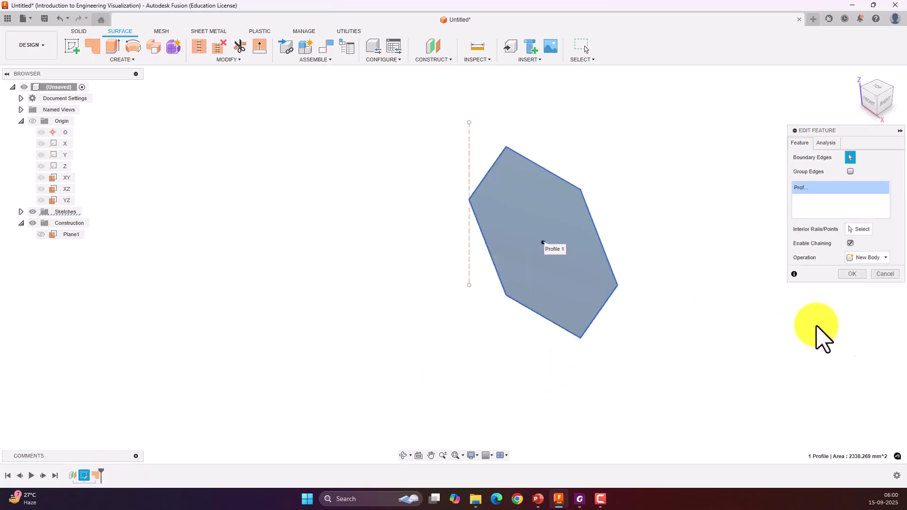
click(888, 274)
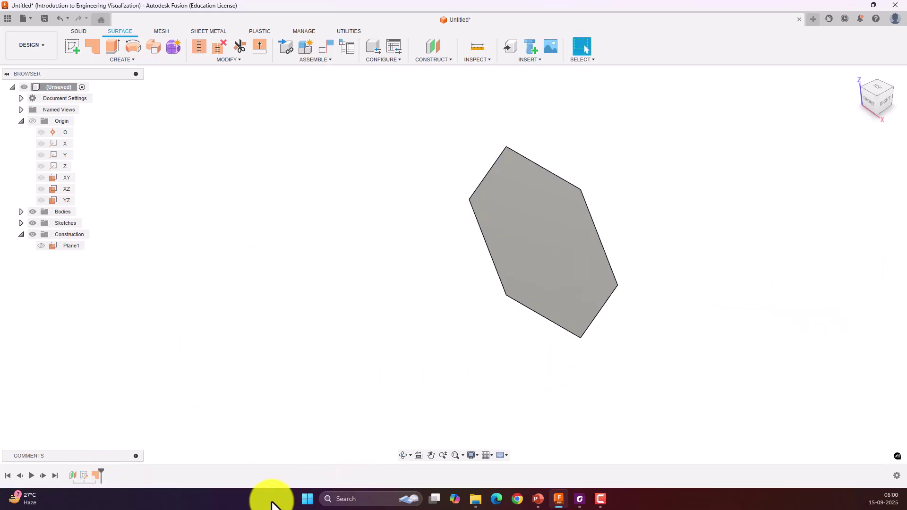
Delete the Patch feature, re-edit and finish Sketch1, and turn on Sketch1's visibility.
right_click(95, 476)
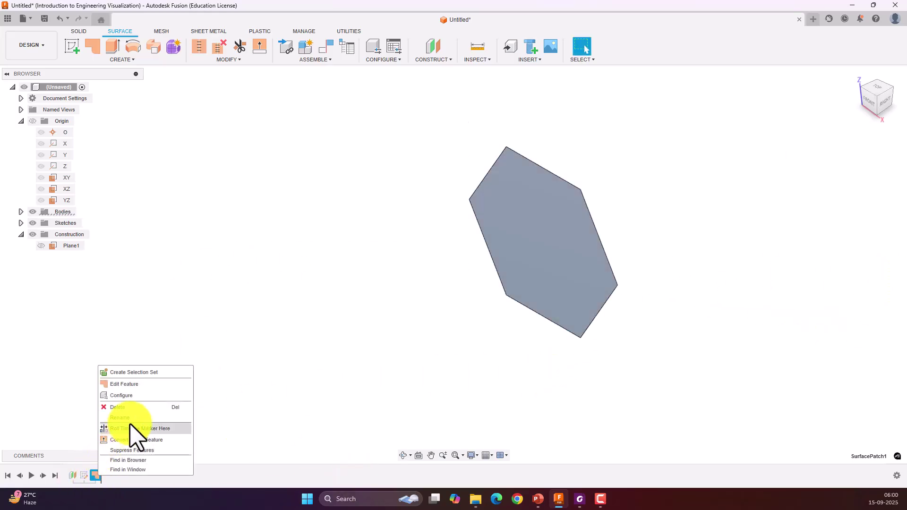
click(122, 407)
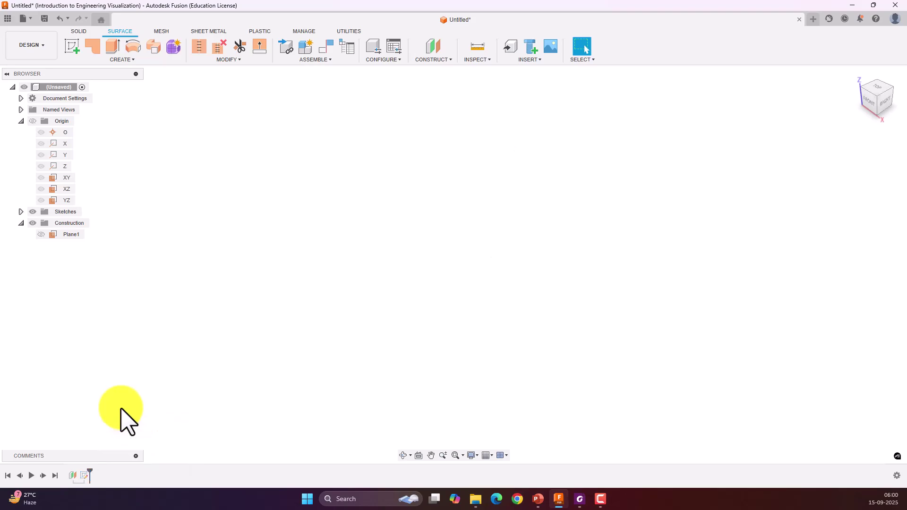
key(ctrl+z)
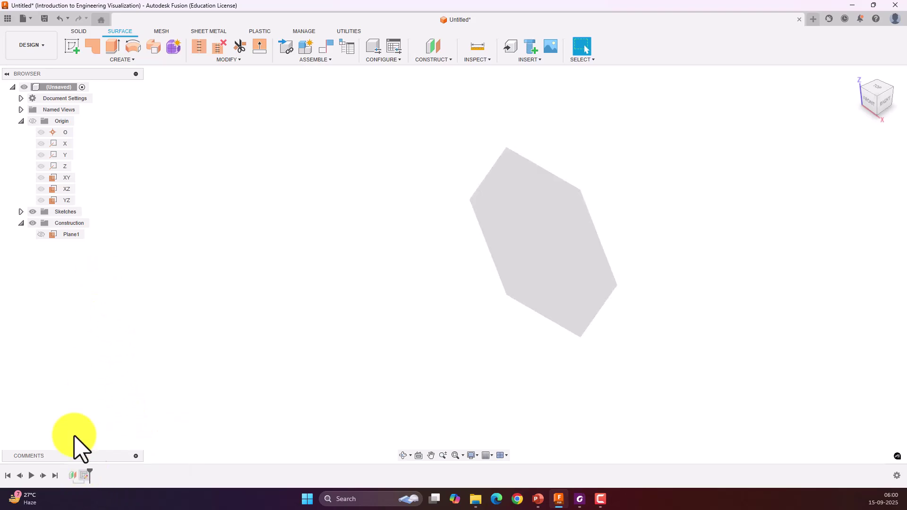
double_click(85, 477)
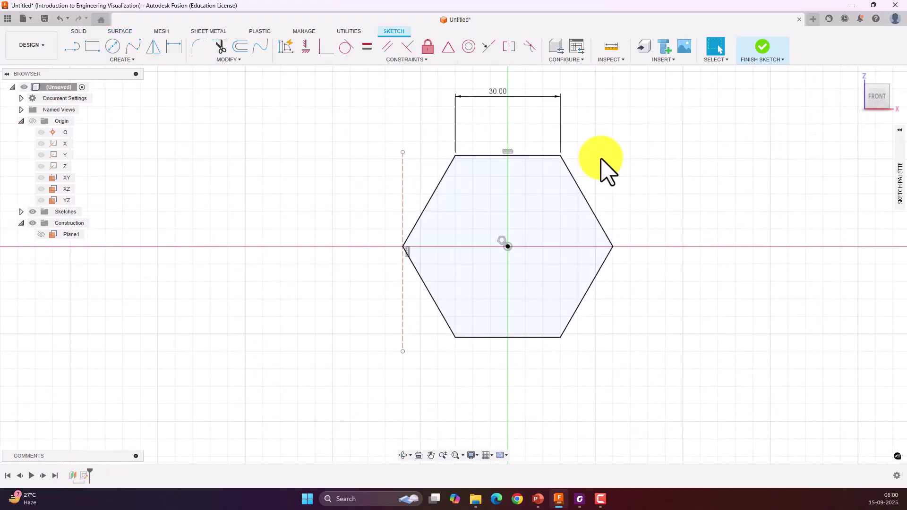
click(767, 48)
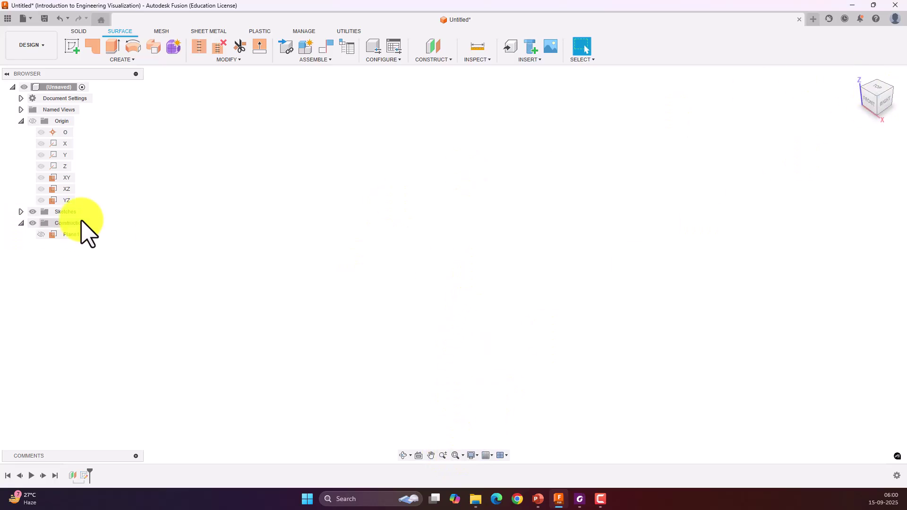
click(21, 212)
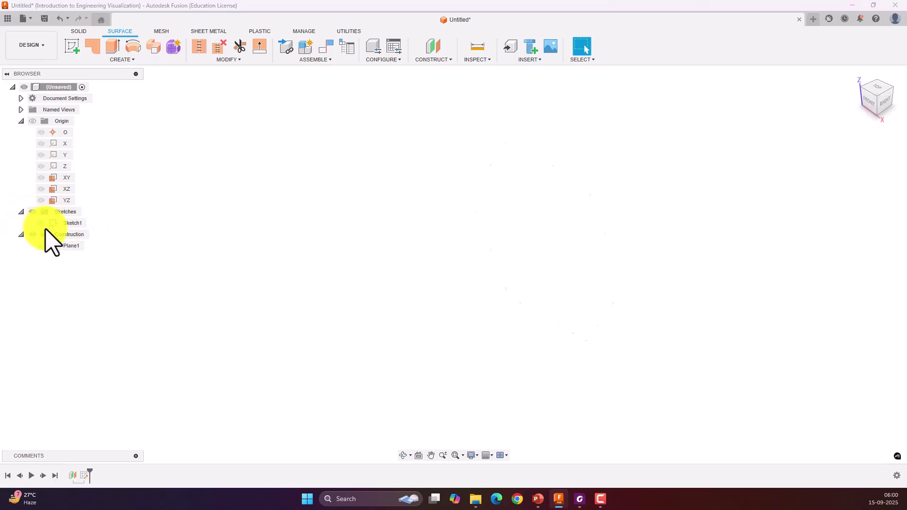
click(41, 224)
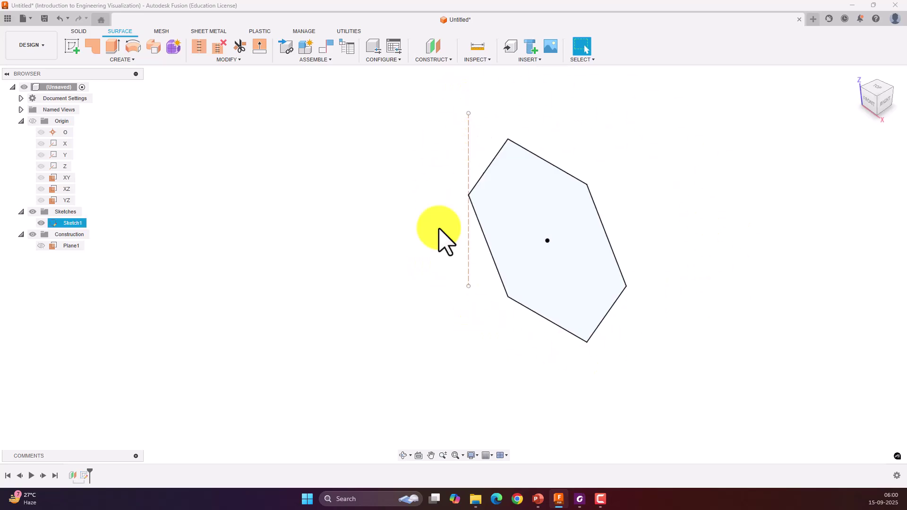
Recreate the patch surface on the hexagon's Profile 1.
click(116, 33)
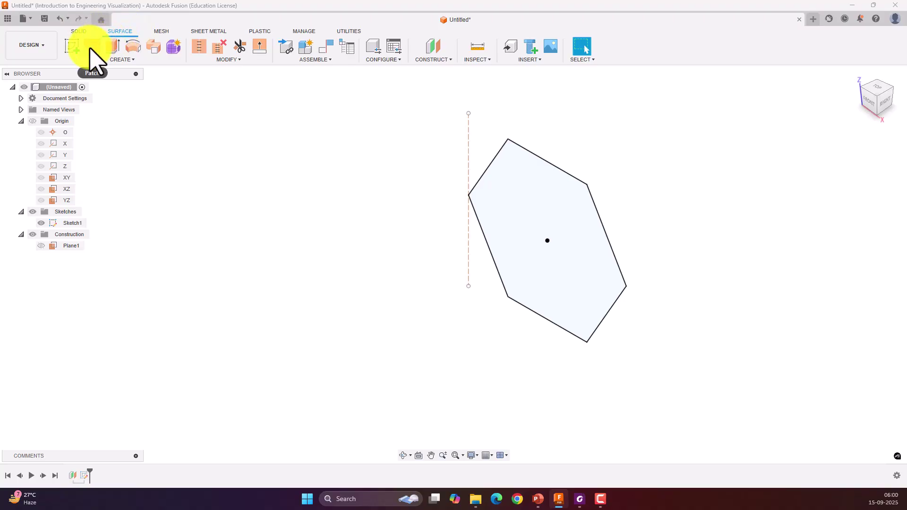
click(92, 47)
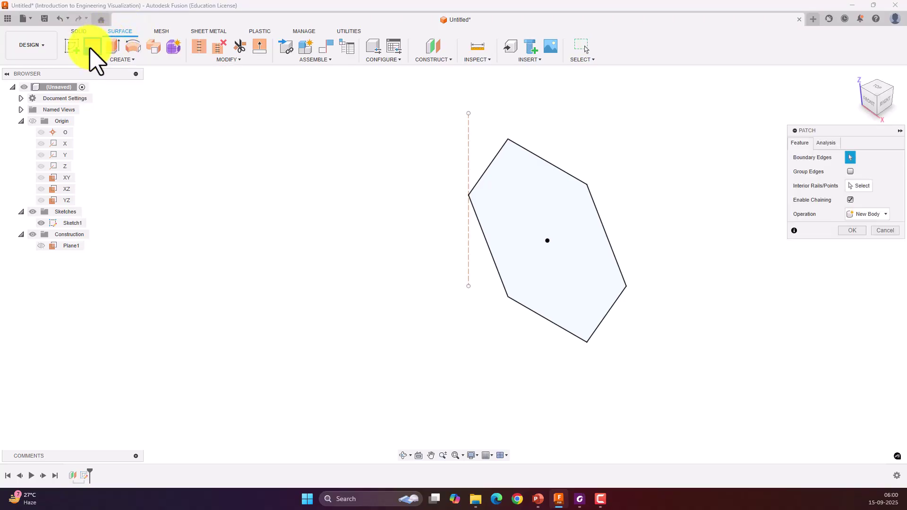
click(538, 194)
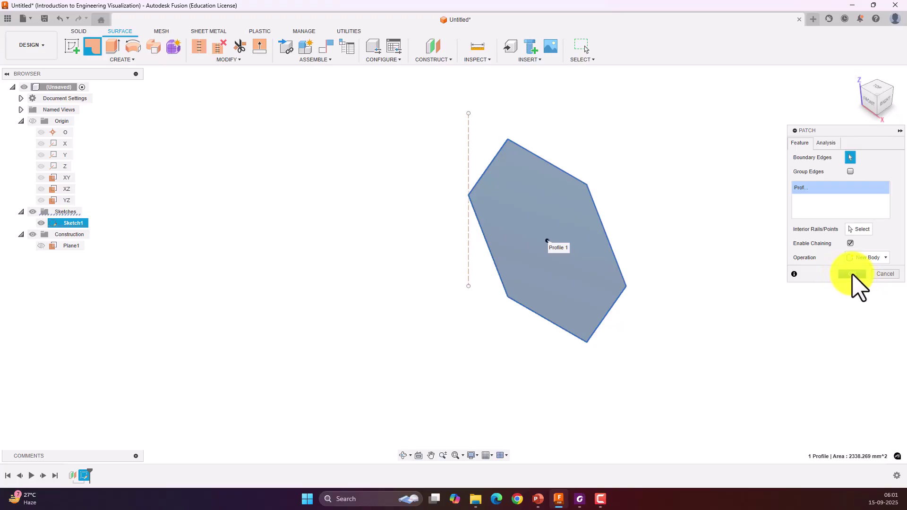
click(853, 274)
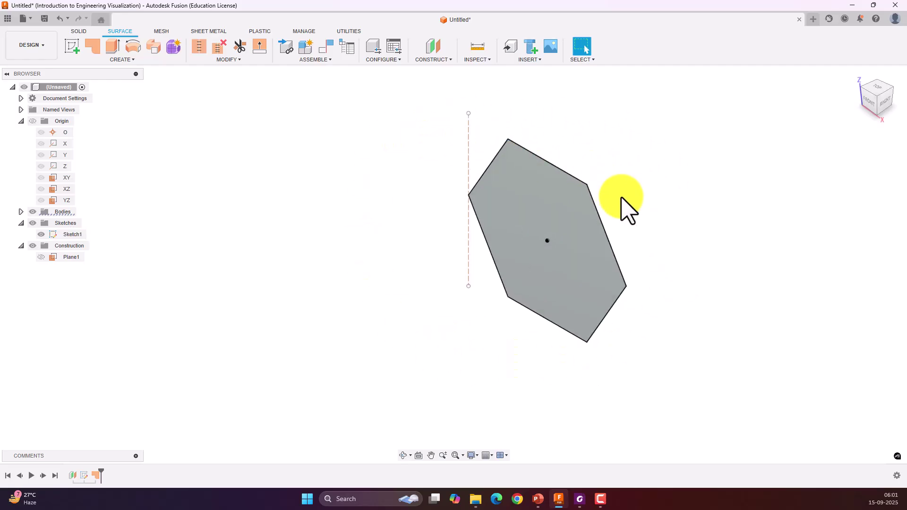
Select the hexagon patch body with the Solid Move/Copy tool.
click(592, 198)
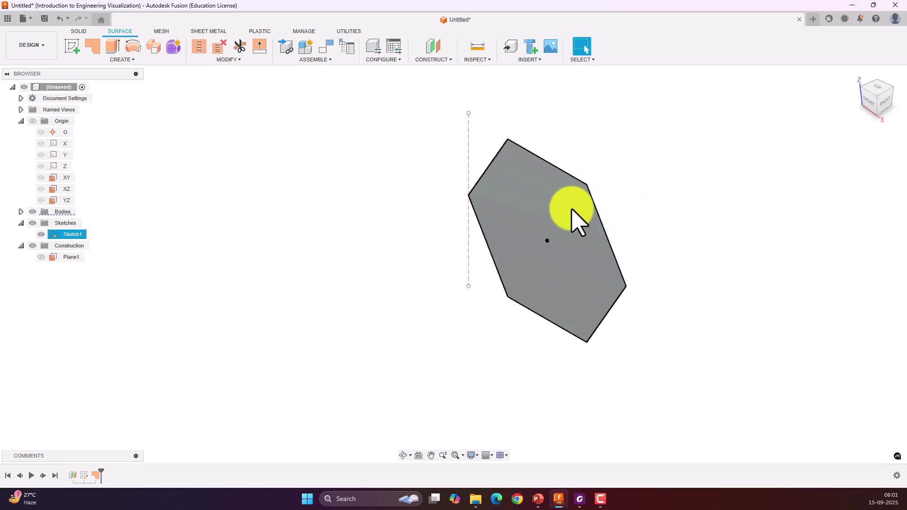
click(611, 214)
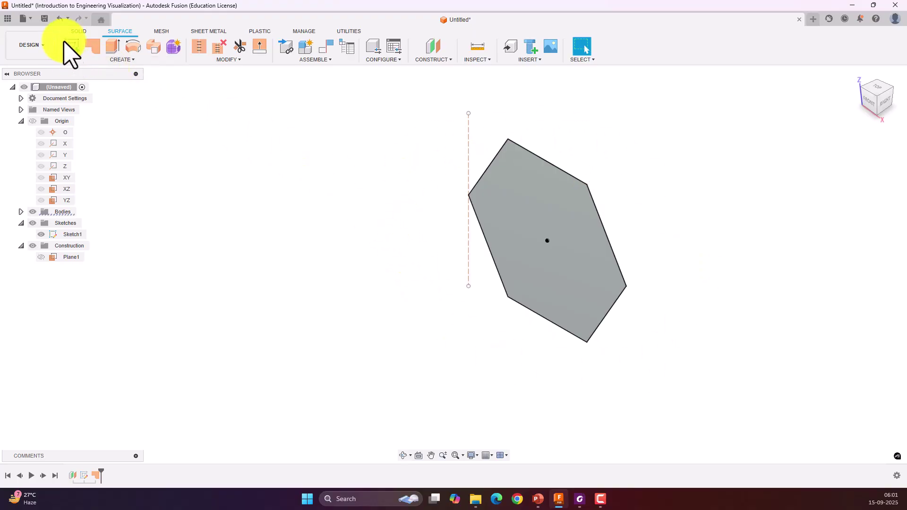
click(77, 31)
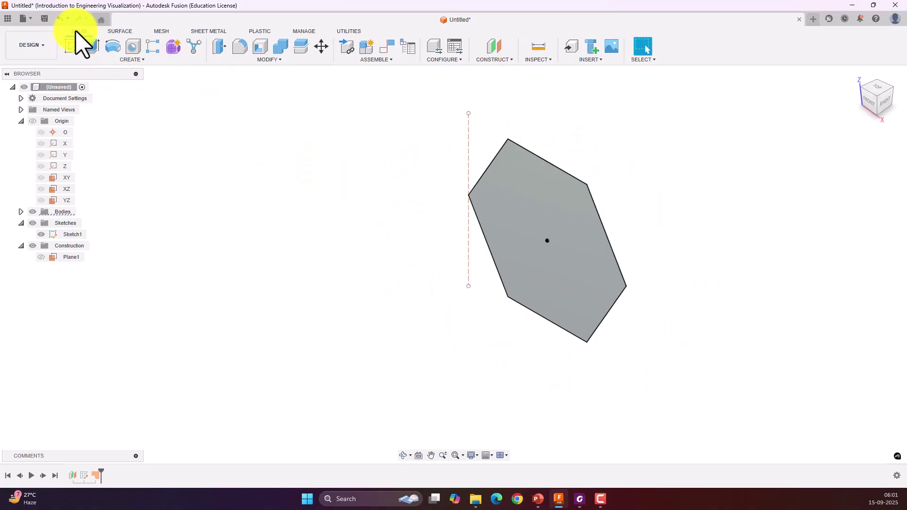
click(323, 47)
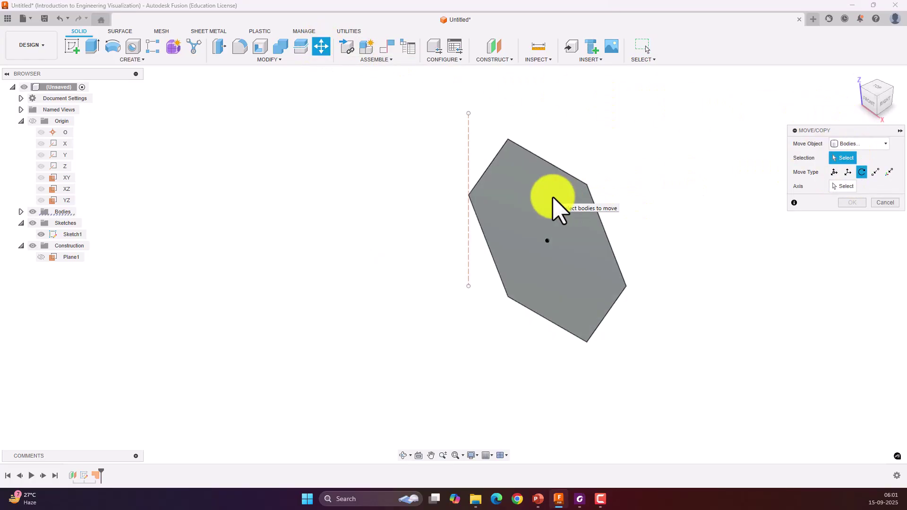
click(555, 207)
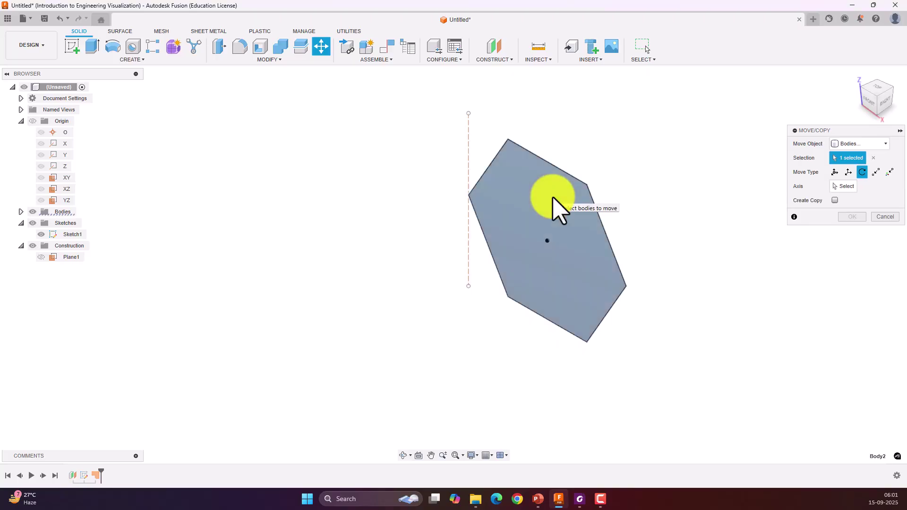
Rotate the body about the dashed centerline by 45 degrees.
click(840, 187)
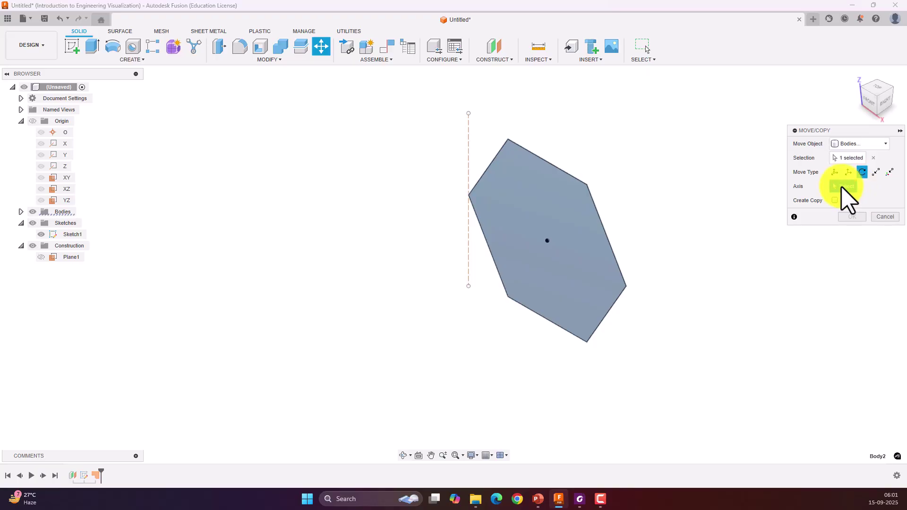
click(469, 141)
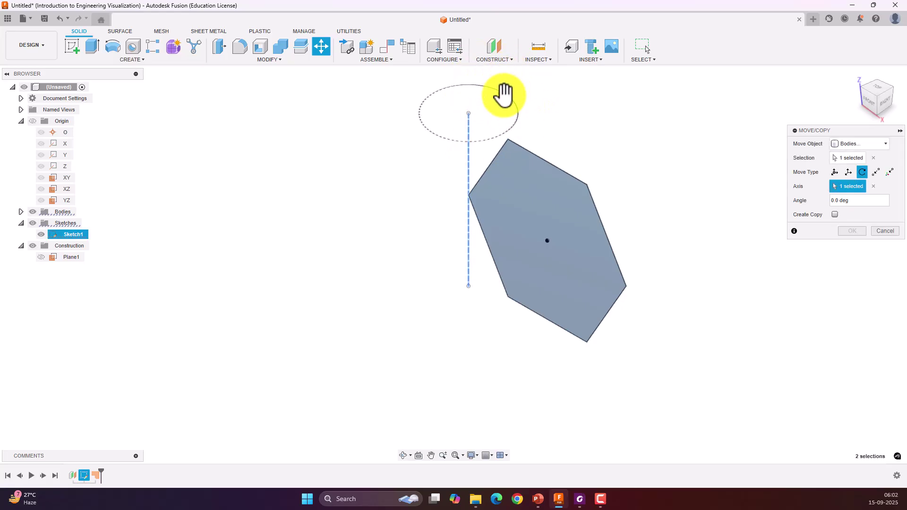
drag(505, 95, 495, 112)
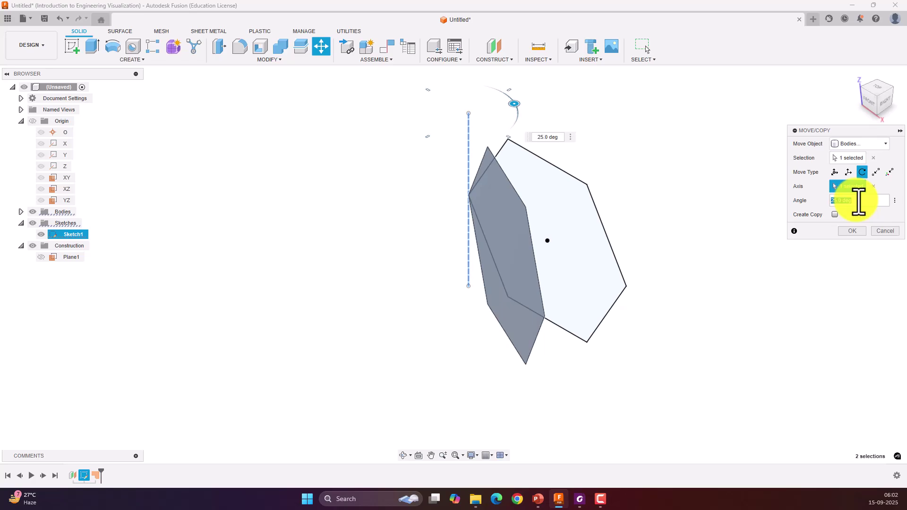
text(45)
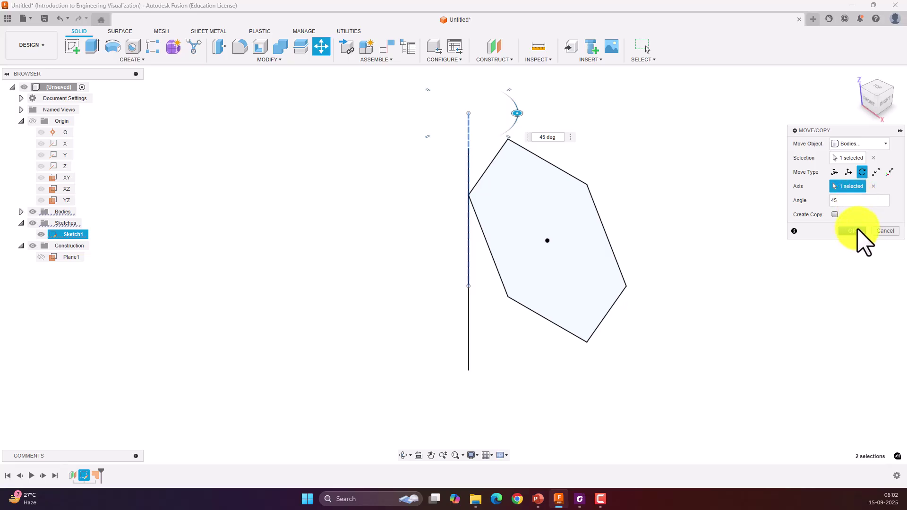
click(851, 231)
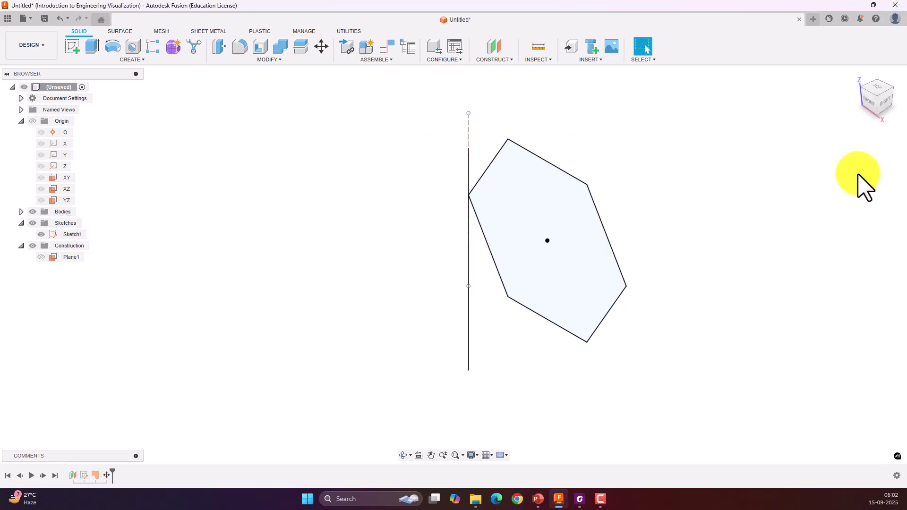
click(403, 455)
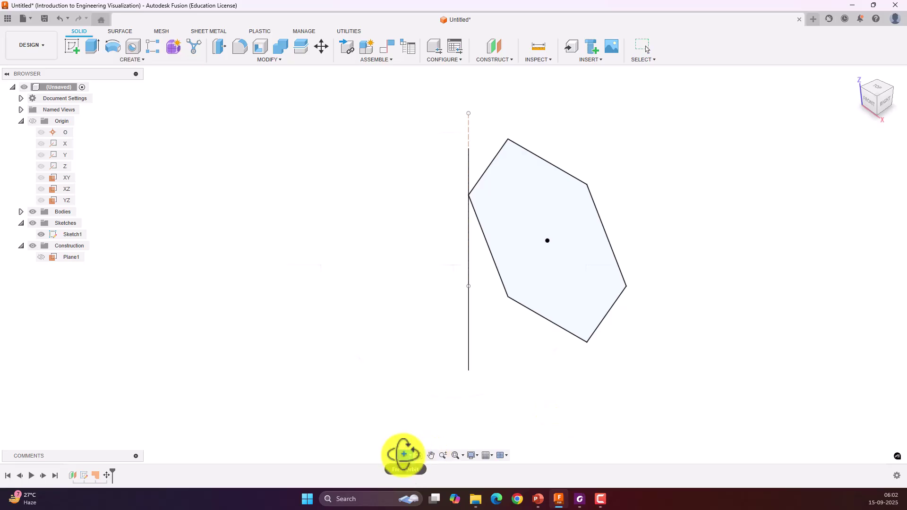
mouse_move(529, 381)
mouse_down()
mouse_move(571, 381)
mouse_move(543, 384)
mouse_up()
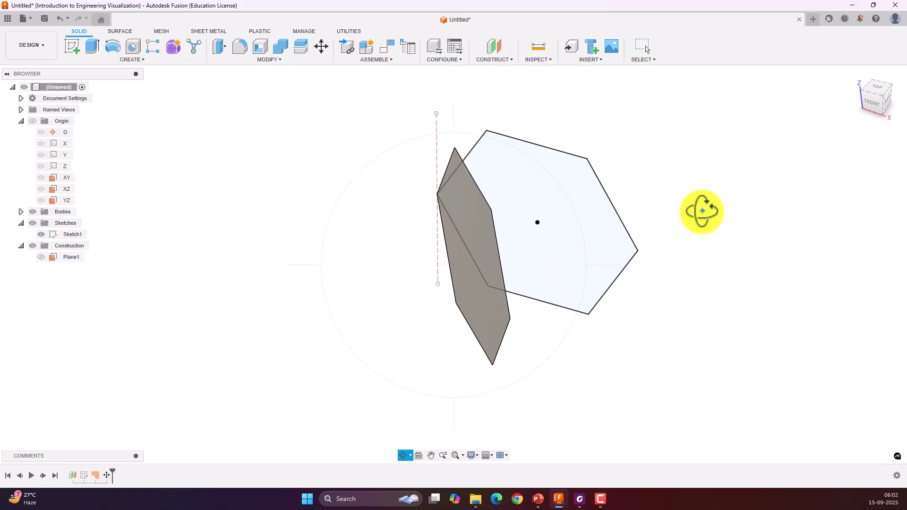
click(874, 114)
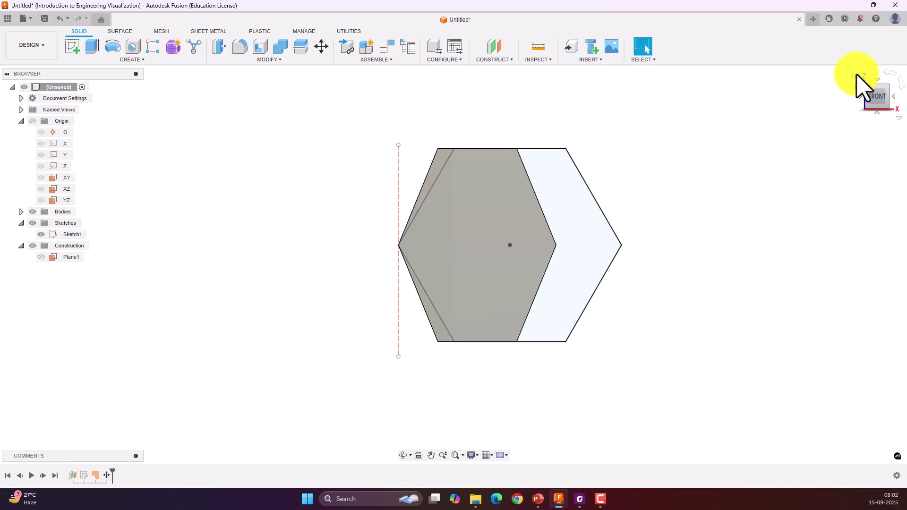
click(864, 89)
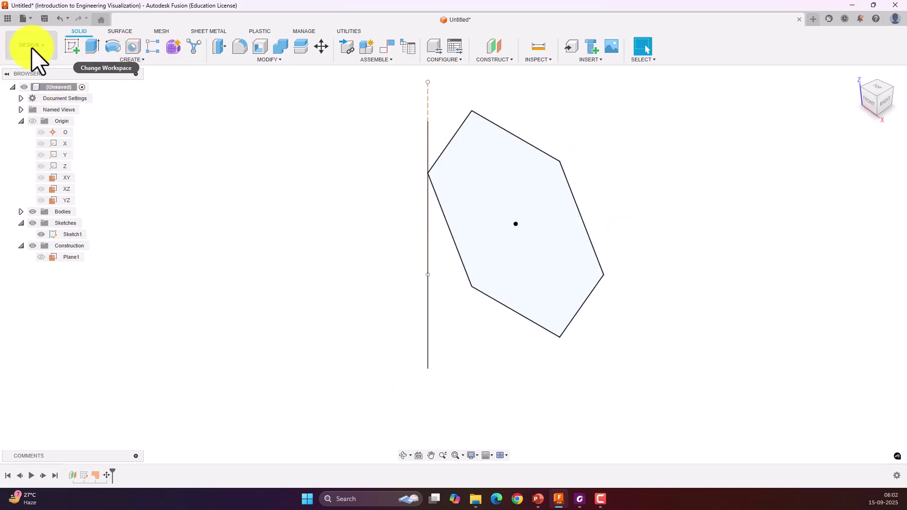
Start a drawing from the design, saving the design as exp 5a in EG class > lab exercises.
click(48, 47)
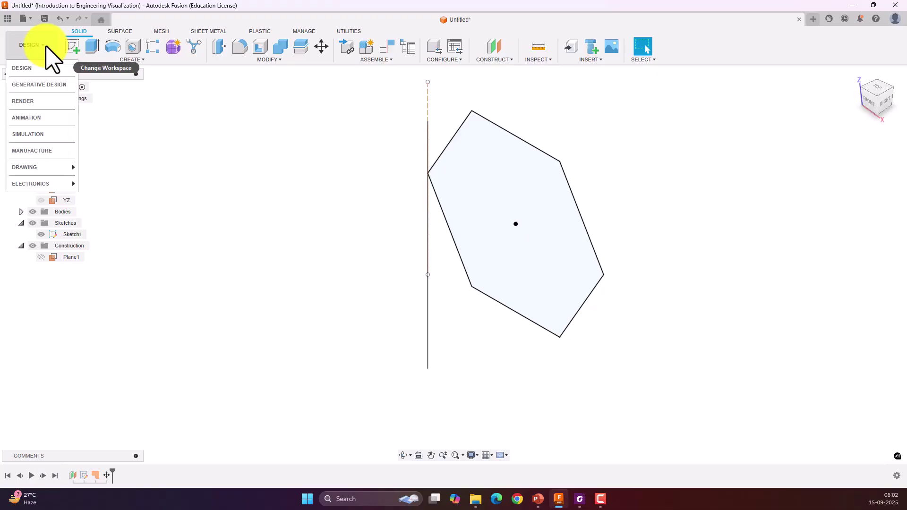
mouse_move(46, 166)
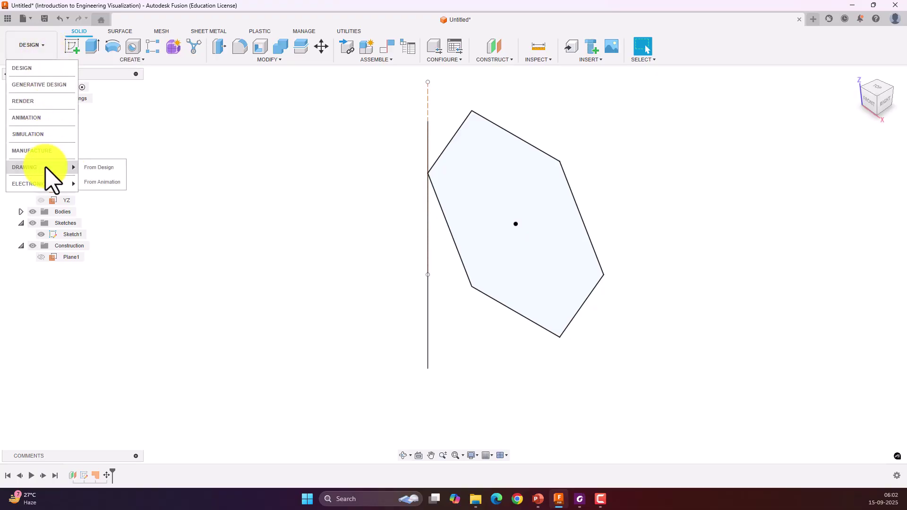
click(101, 168)
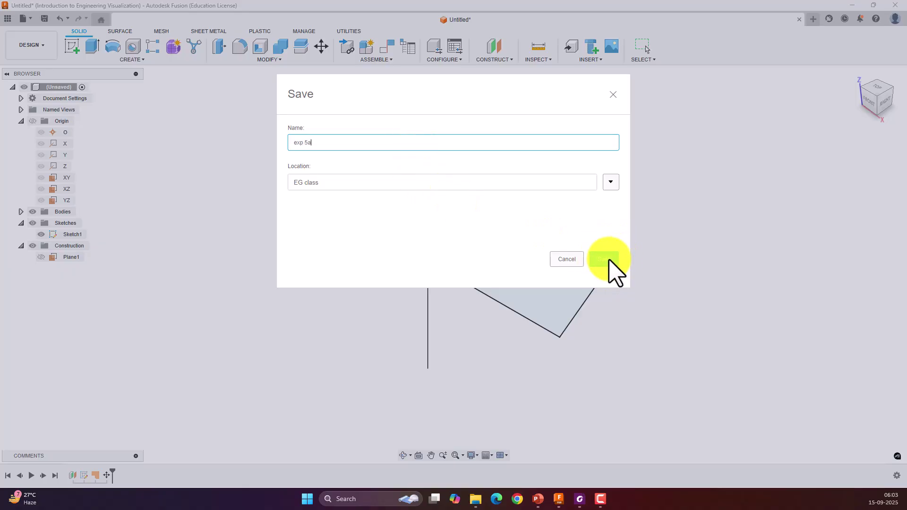
click(611, 183)
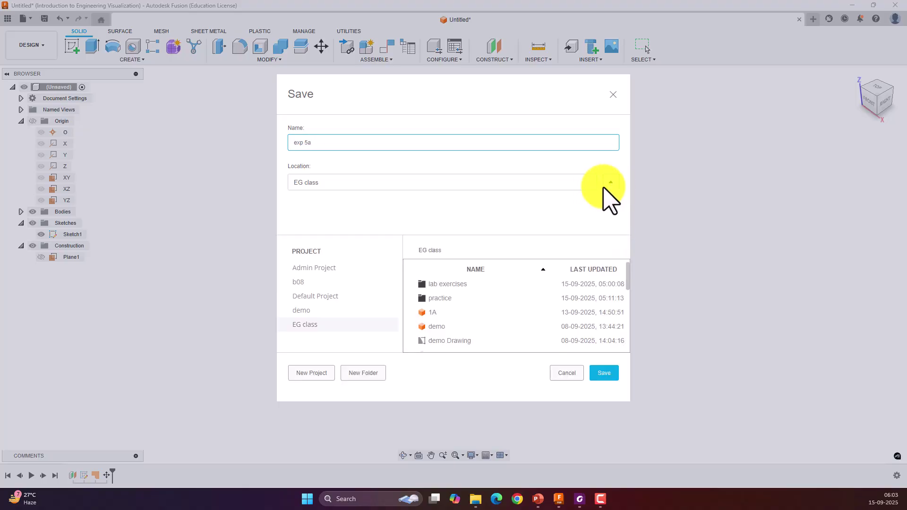
double_click(460, 284)
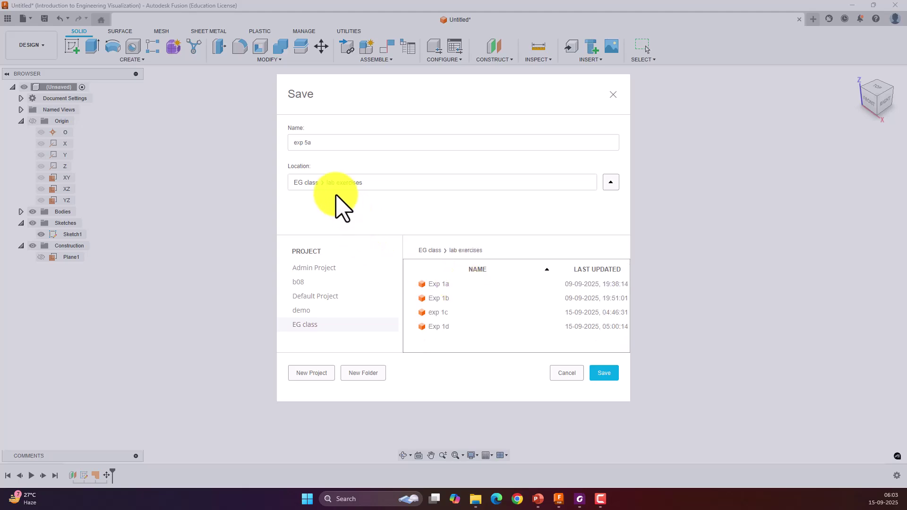
click(607, 373)
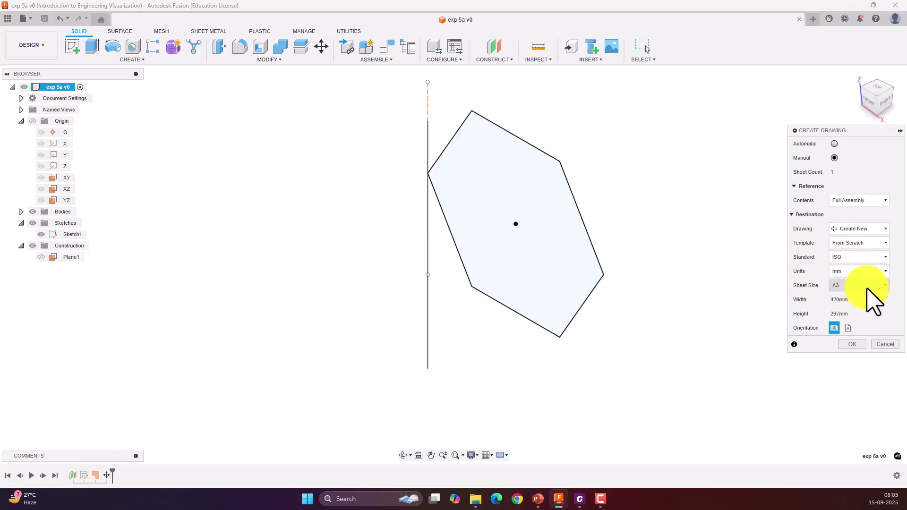
Create an A4 drawing sheet and place the hexagon's 1:2 front base view at top-left.
click(867, 288)
click(860, 298)
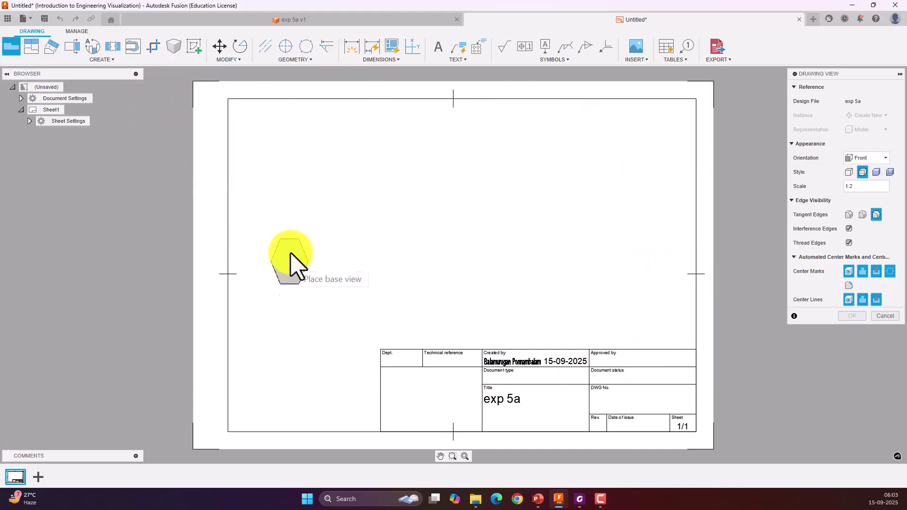
click(297, 153)
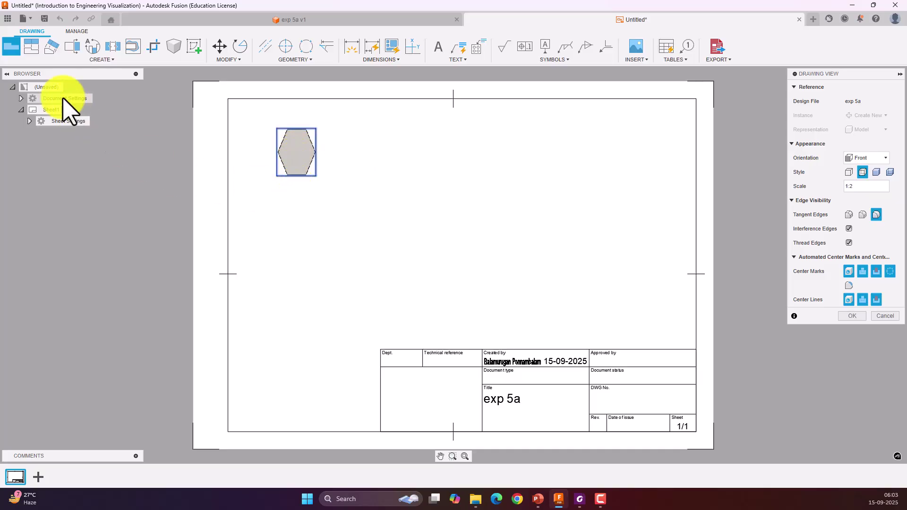
Project a view below the hexagon front view, showing it edge-on as a slanted line.
click(31, 46)
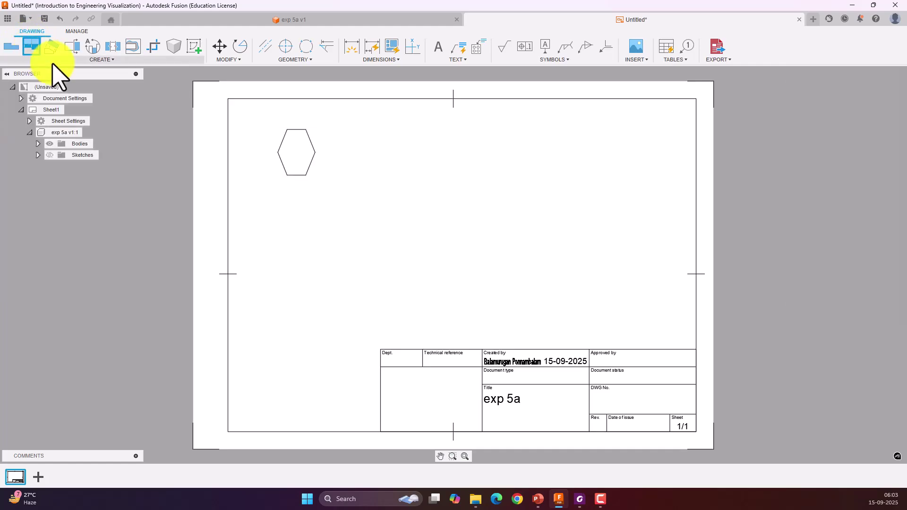
click(301, 155)
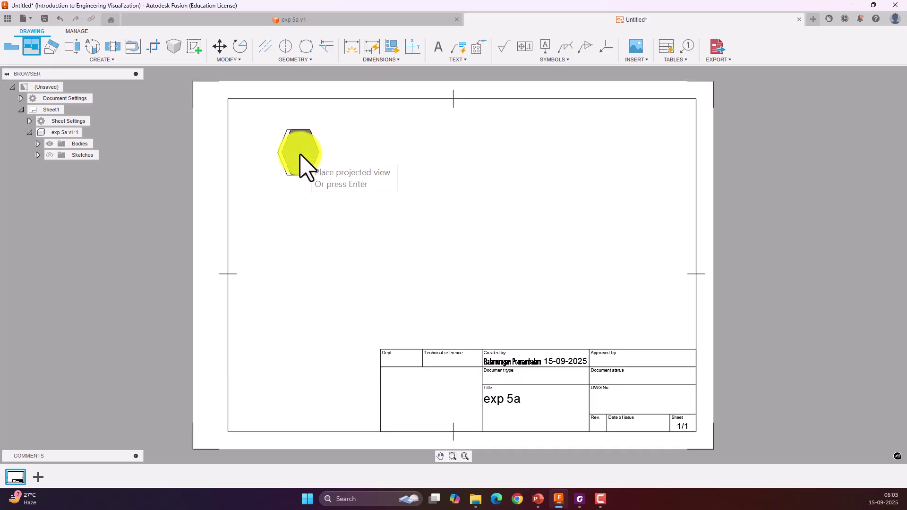
click(296, 223)
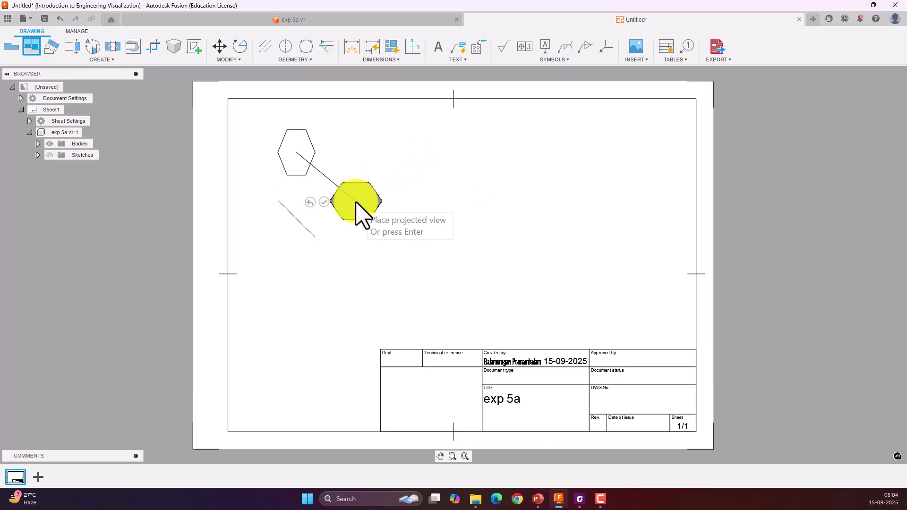
key(Return)
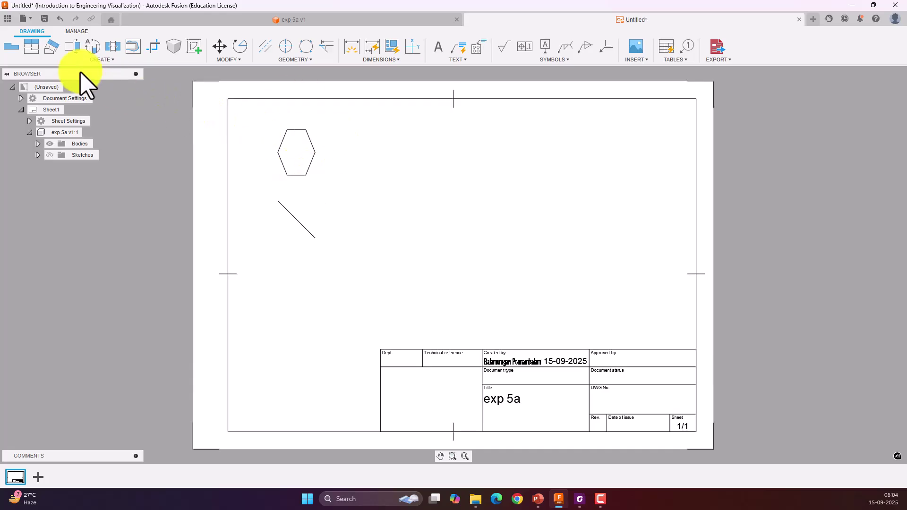
Add an auxiliary view from the slanted edge, placed right of the front view.
click(53, 46)
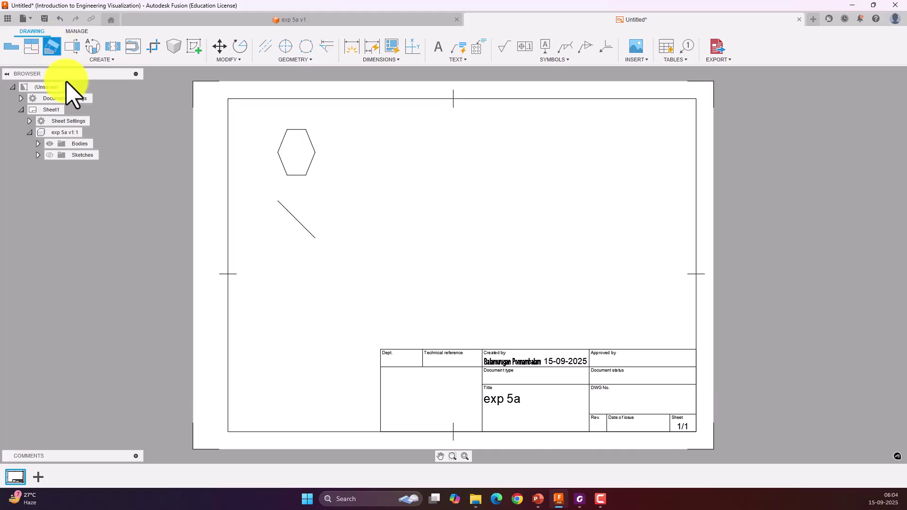
click(297, 221)
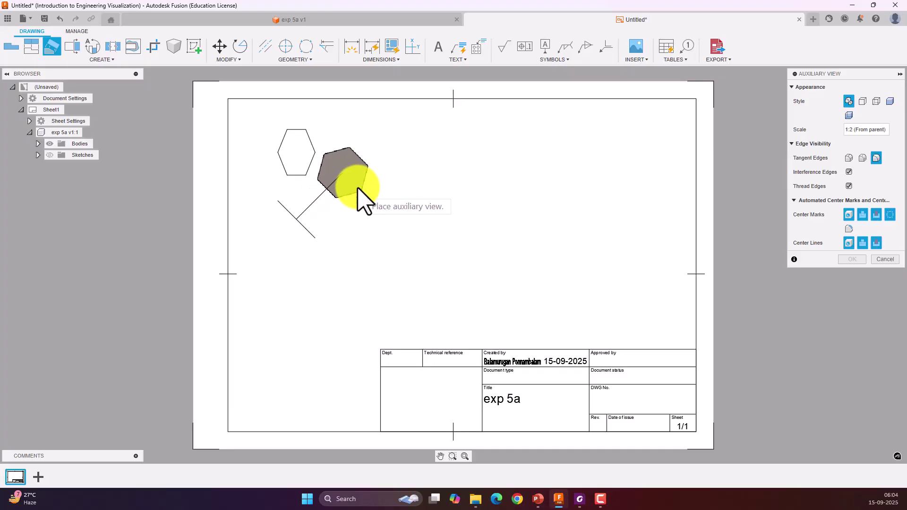
click(376, 163)
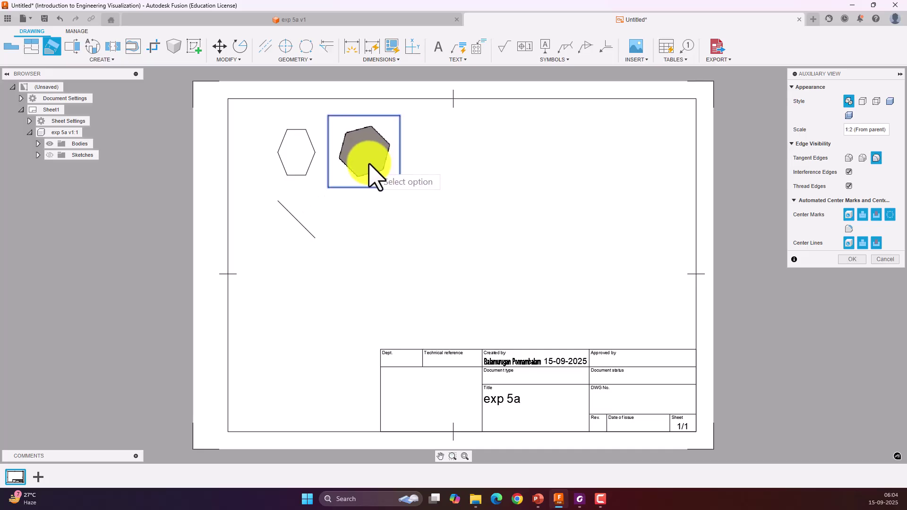
key(Return)
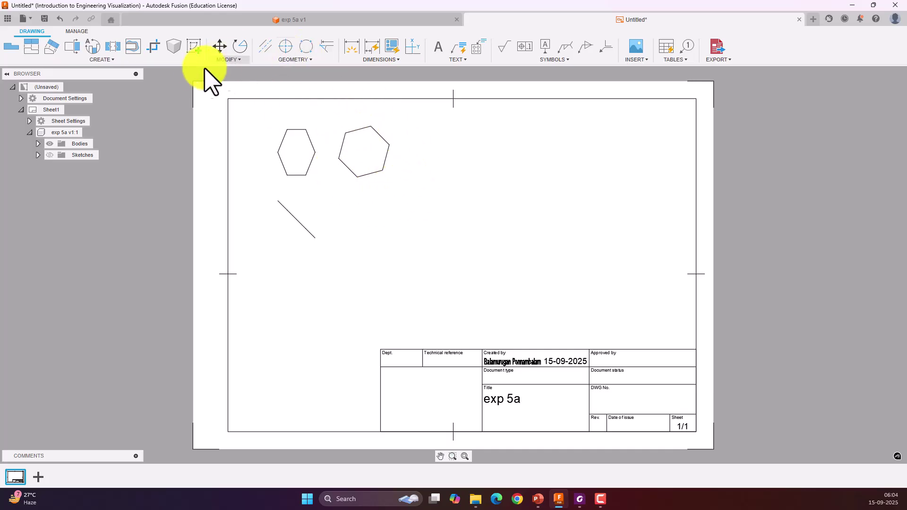
Dimension the auxiliary view's right edge as 30 mm.
click(352, 43)
click(387, 157)
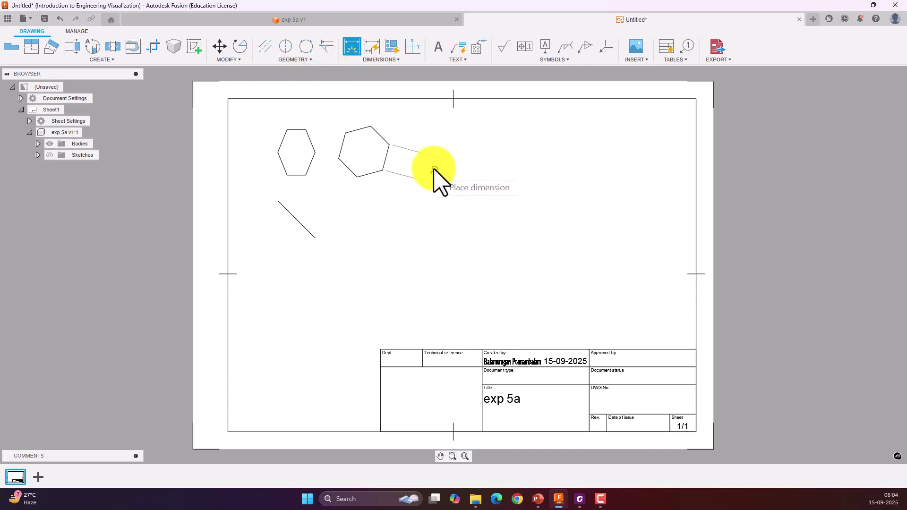
click(436, 168)
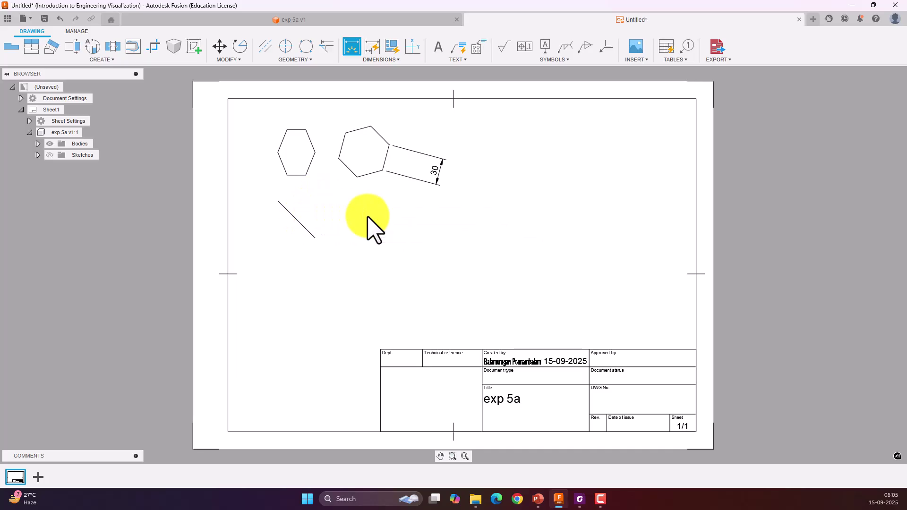
key(Escape)
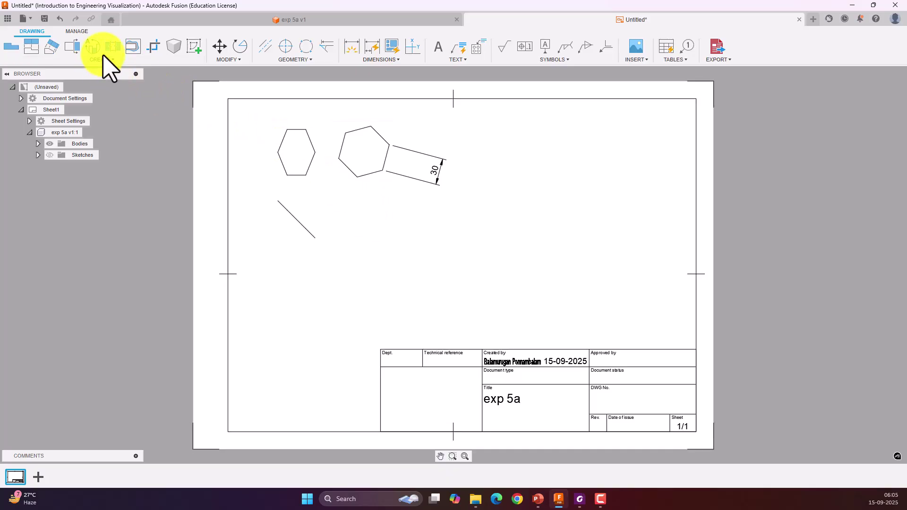
Sketch a horizontally constrained reference line beneath the front view, then finish the sketch.
click(195, 46)
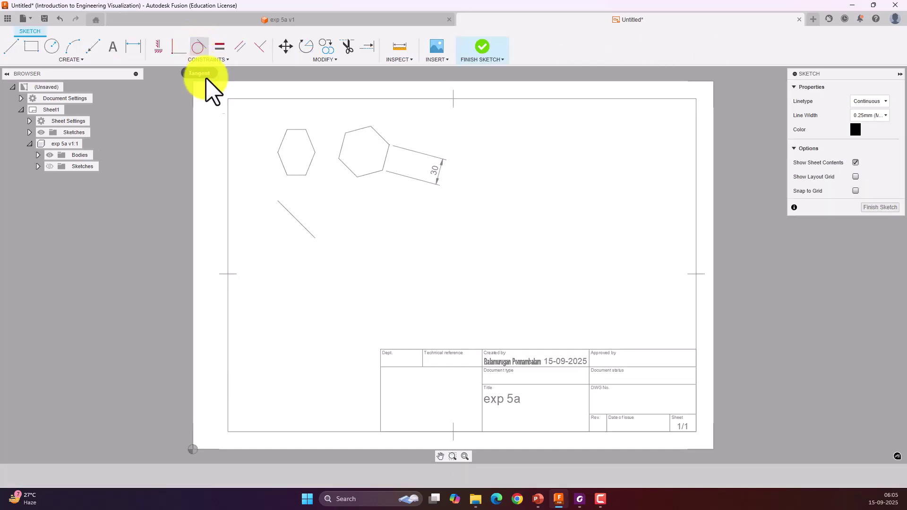
click(11, 46)
click(245, 188)
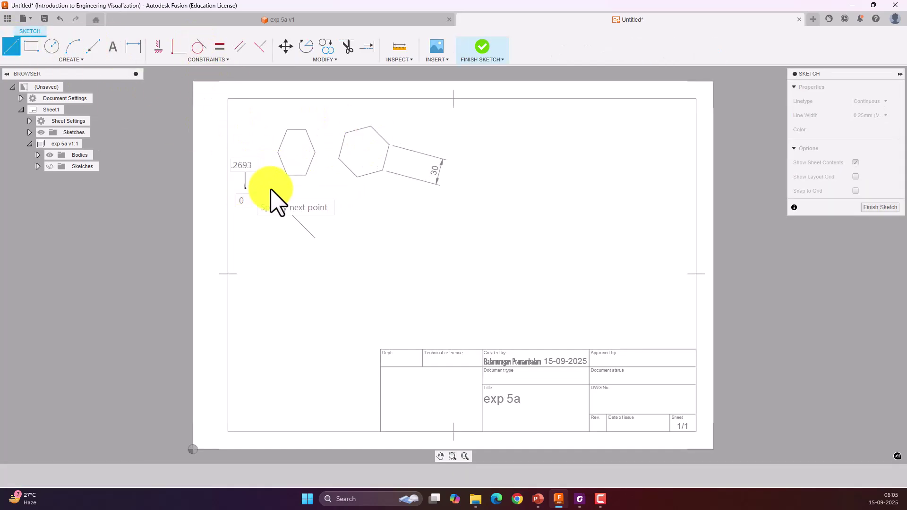
click(363, 189)
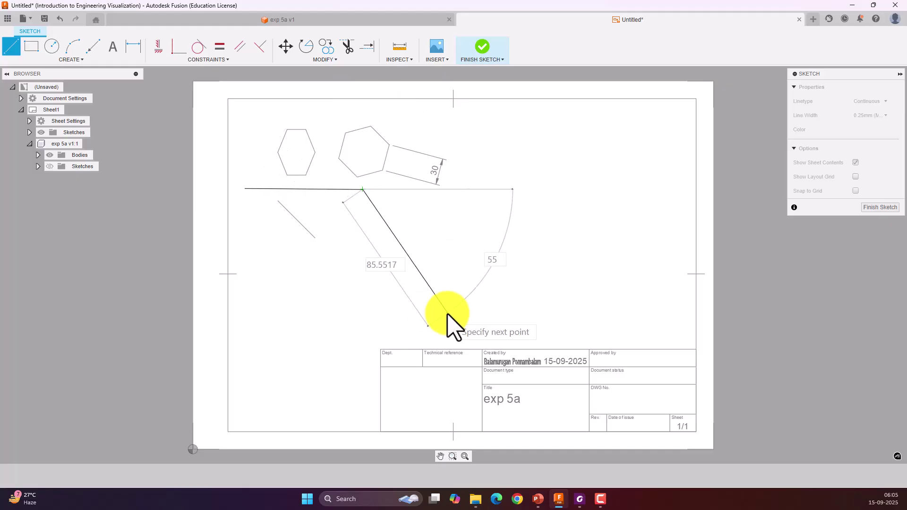
key(Escape)
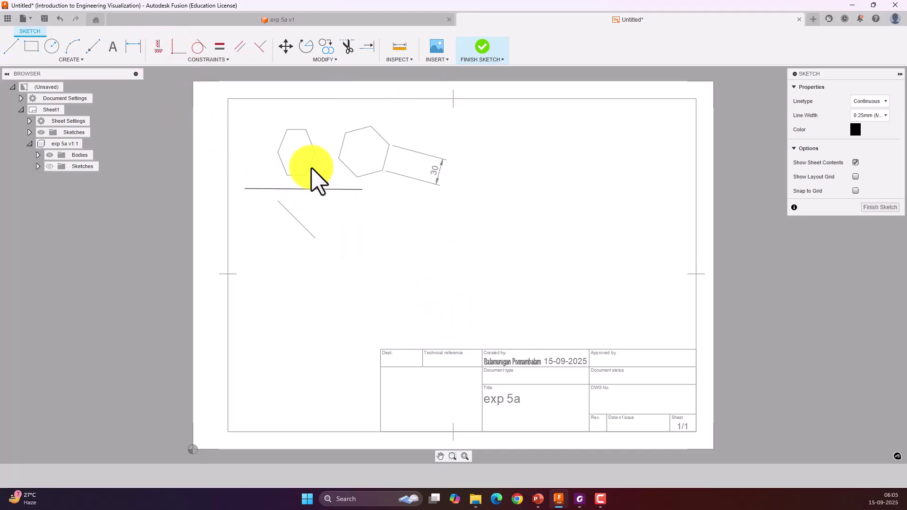
click(314, 189)
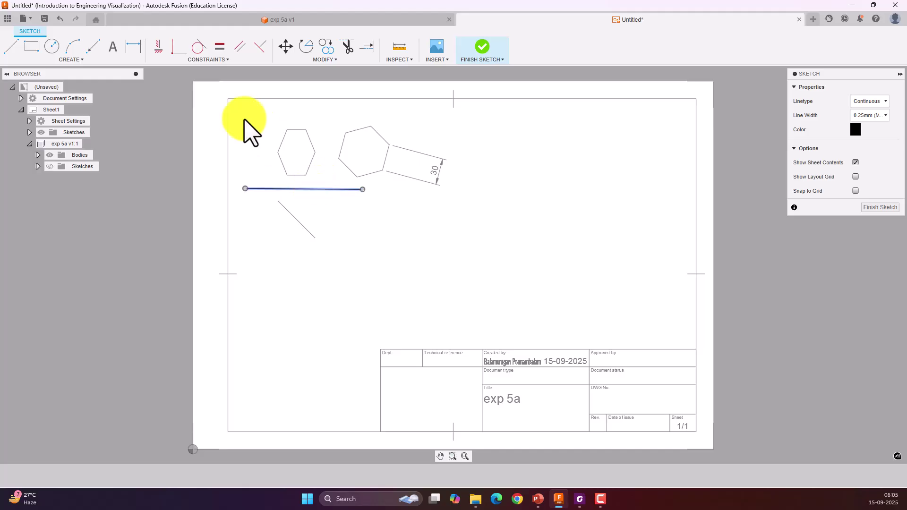
click(158, 55)
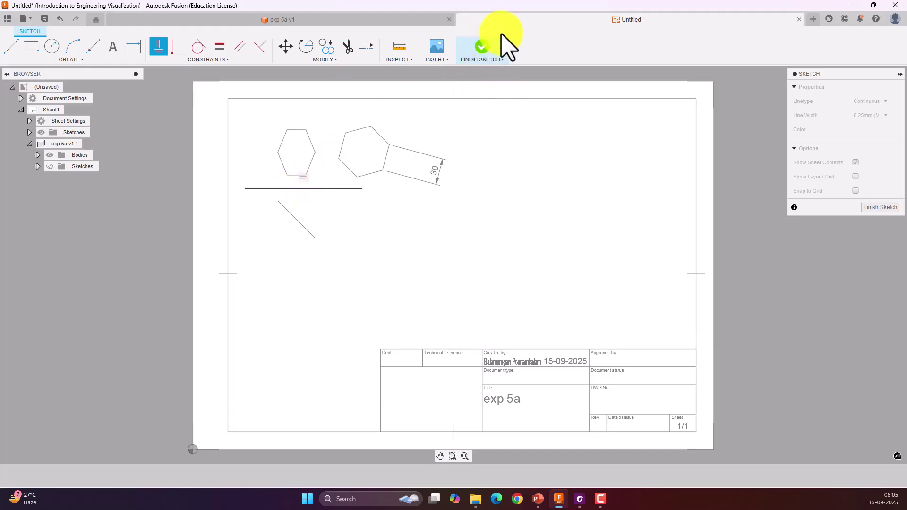
click(482, 47)
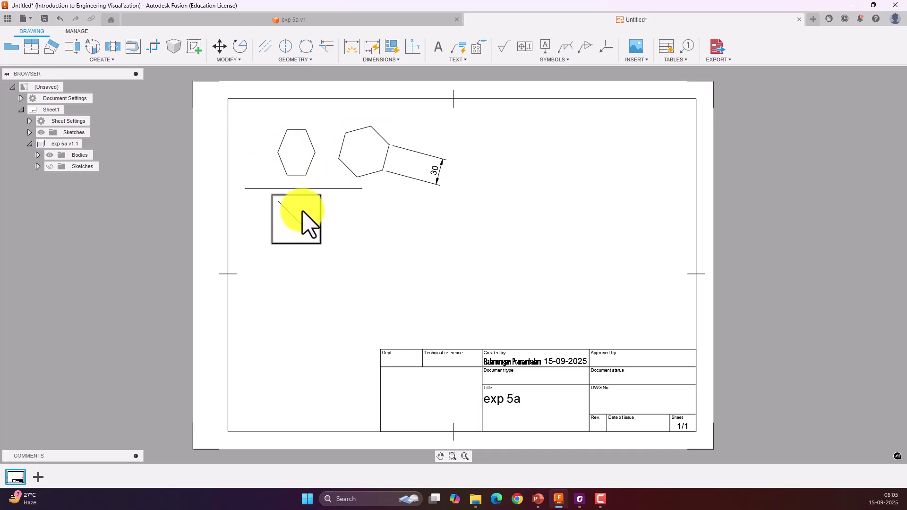
Add a 45° angular dimension between the horizontal reference line and the slanted projected view.
click(400, 60)
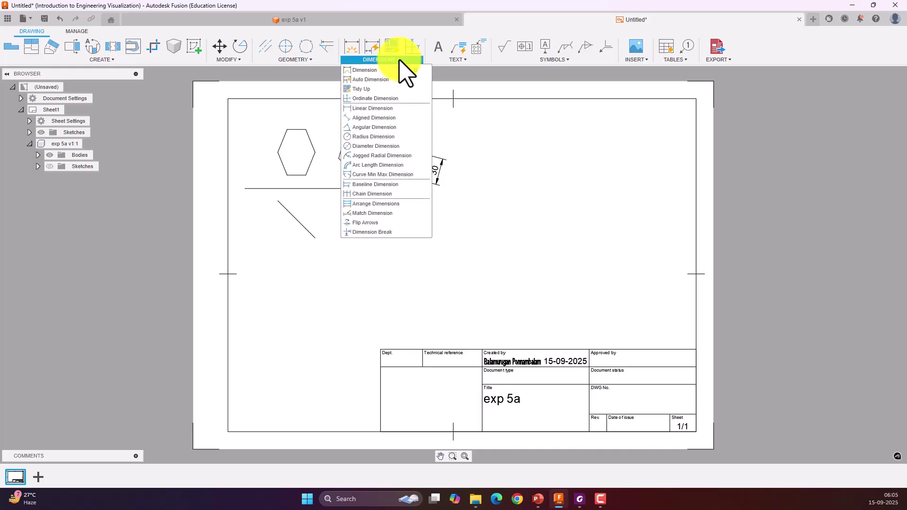
click(378, 127)
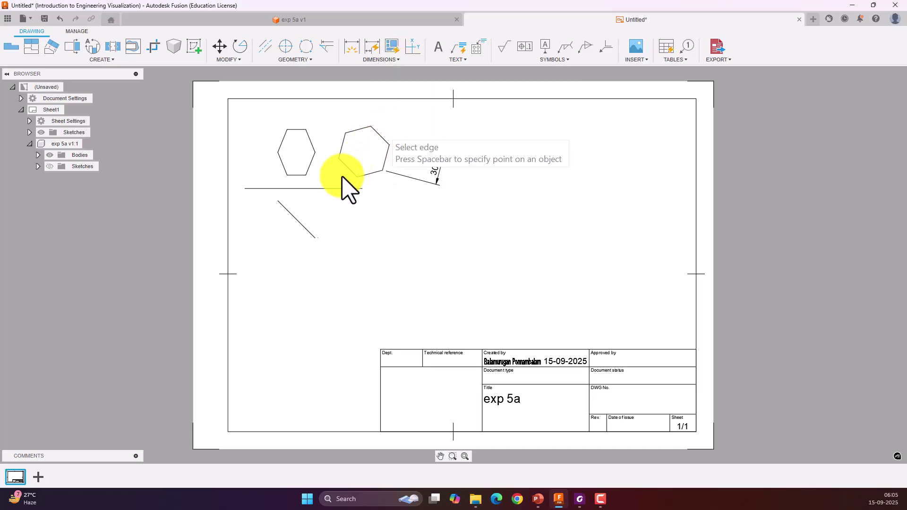
click(318, 188)
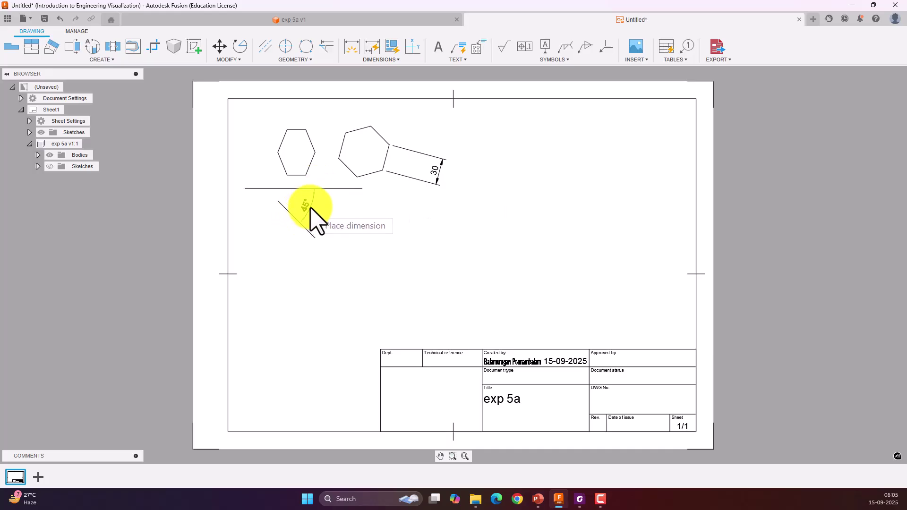
click(311, 208)
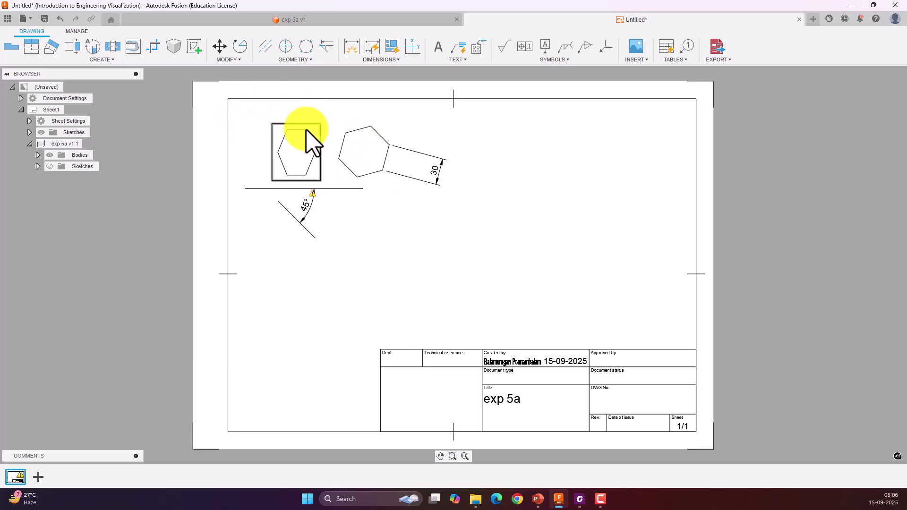
Add the label 'Front View' above the front view.
click(439, 47)
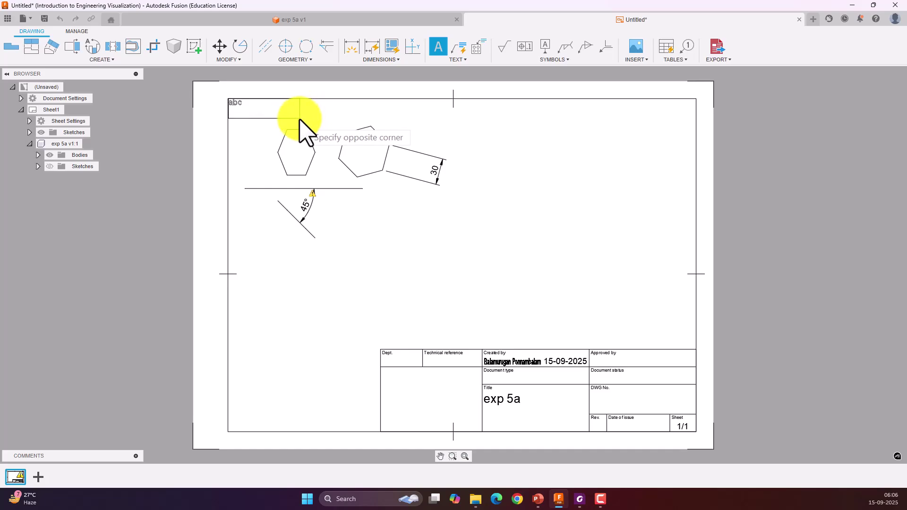
key(Escape)
click(434, 48)
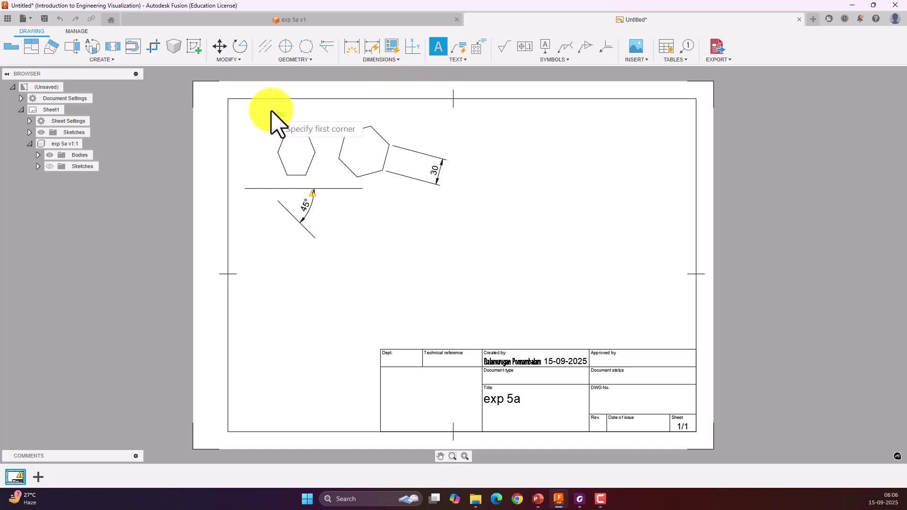
click(263, 108)
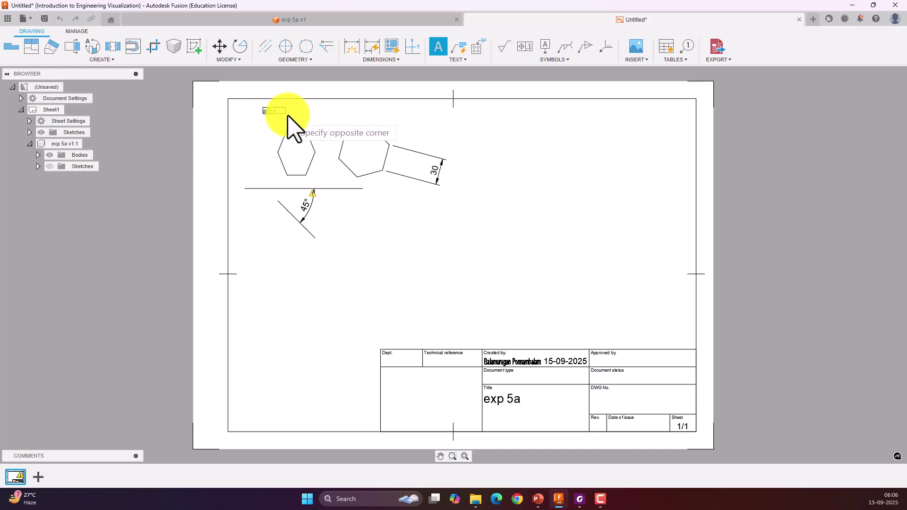
click(328, 121)
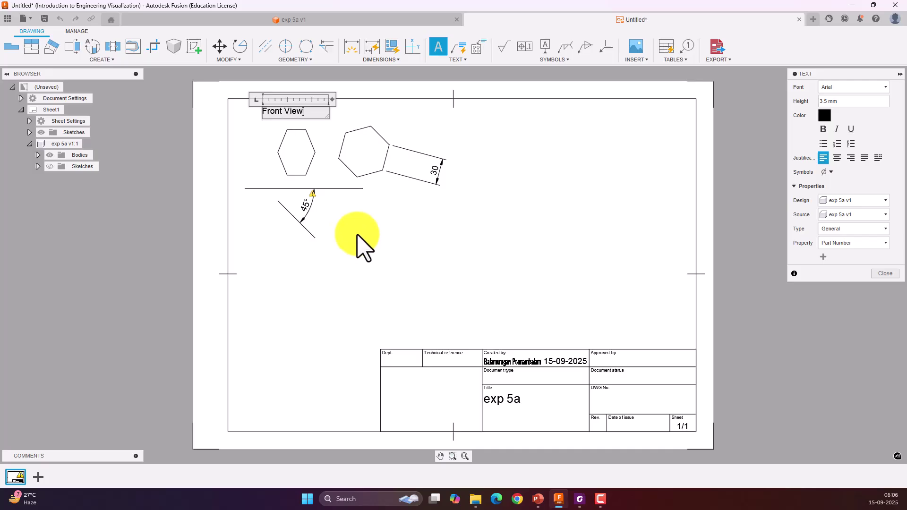
click(388, 217)
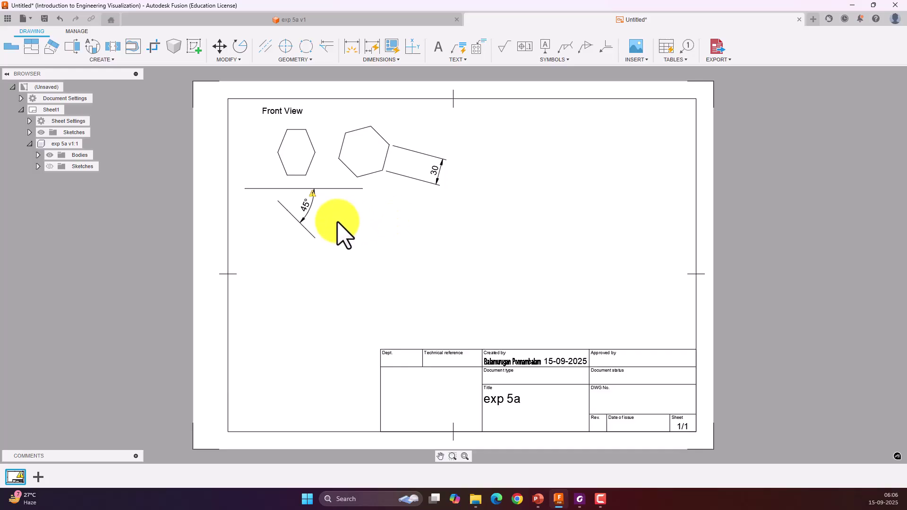
Add the label 'Top view' below the top view.
click(438, 50)
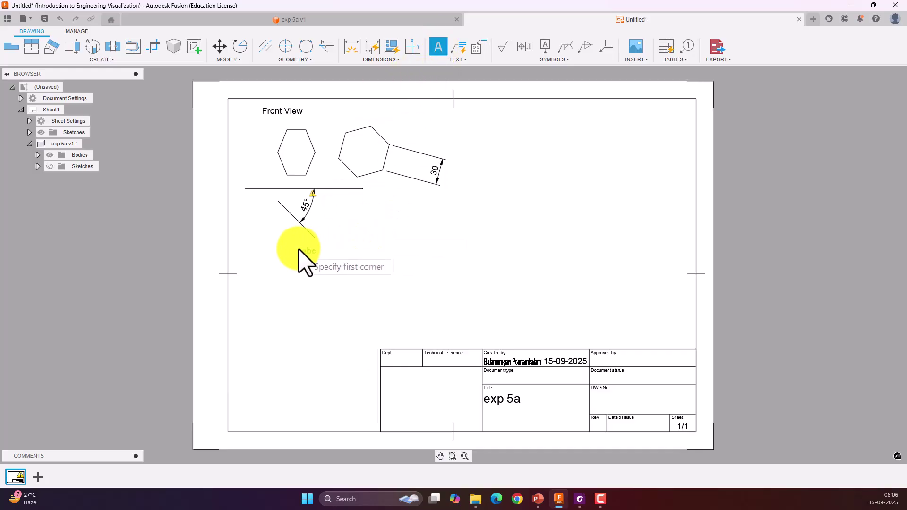
click(274, 248)
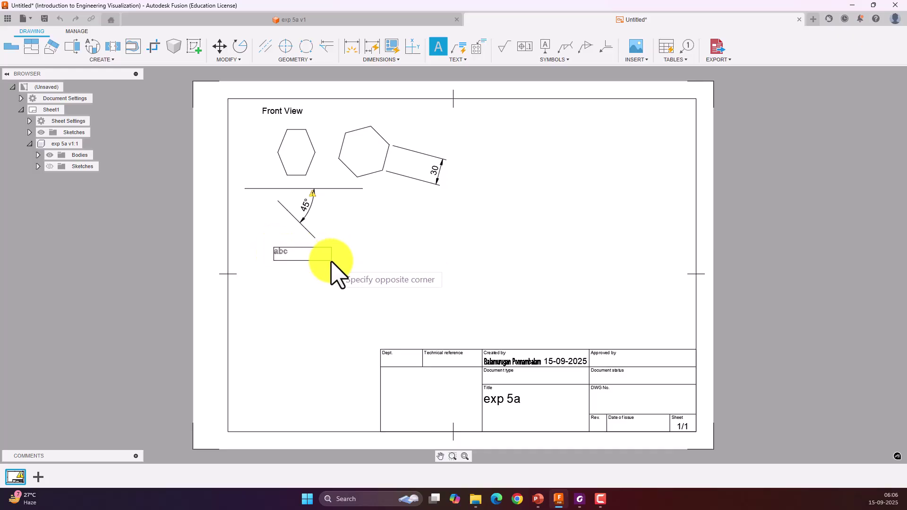
click(331, 260)
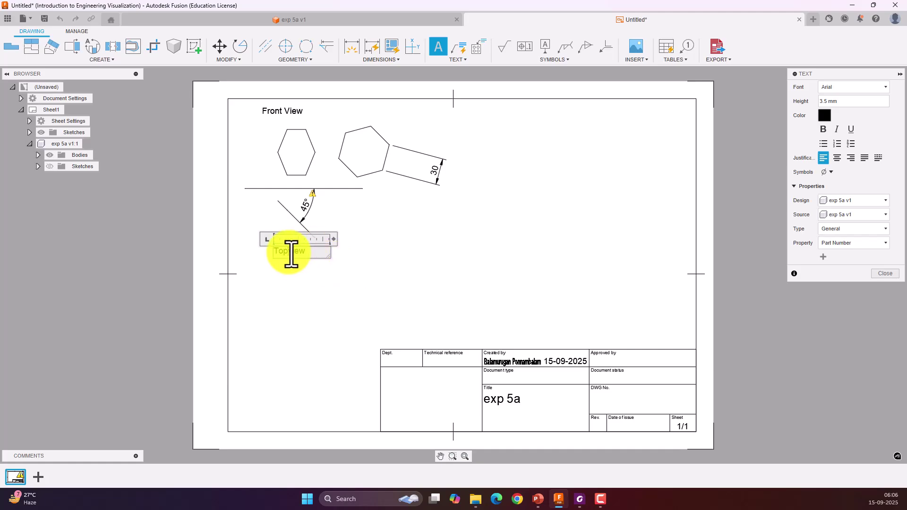
click(402, 258)
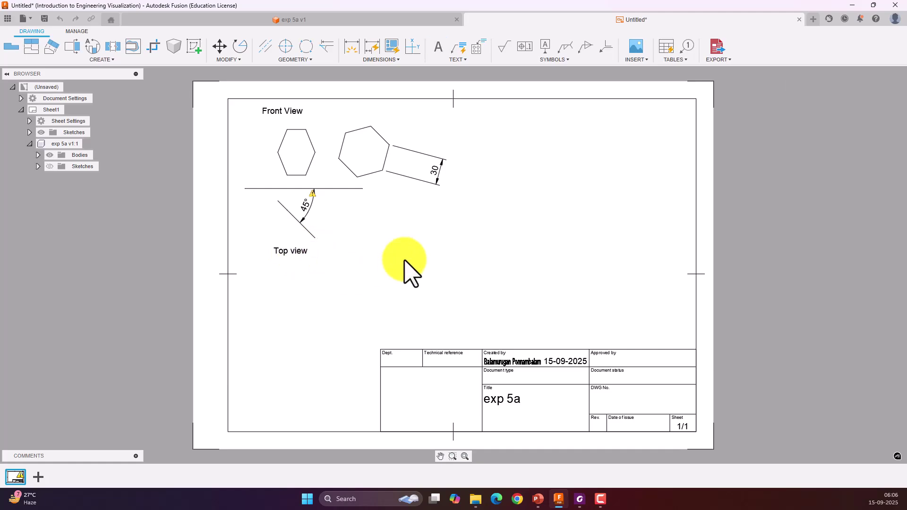
Add the label 'Auxillary view' above the auxiliary view.
click(439, 49)
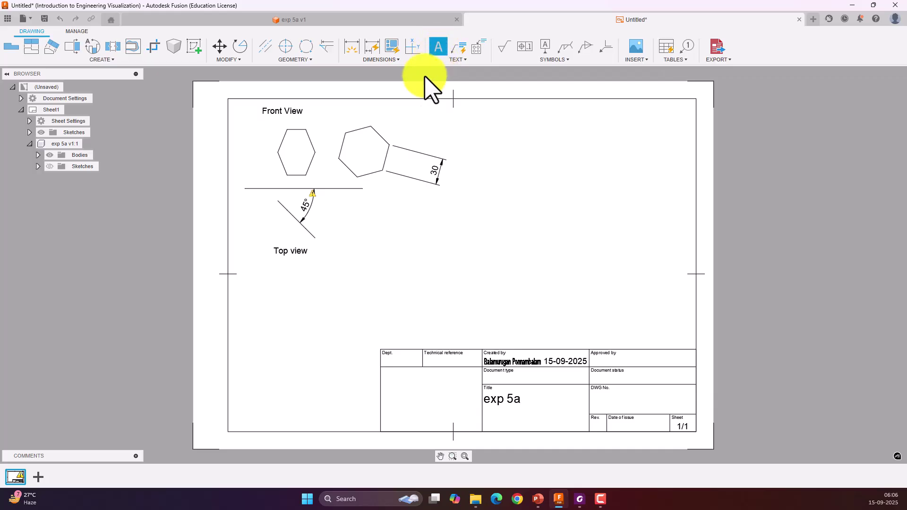
click(354, 105)
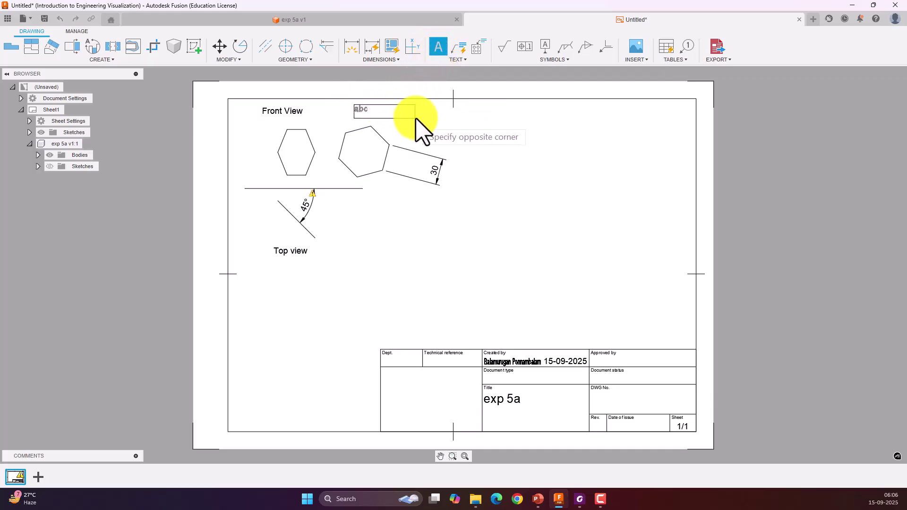
click(416, 121)
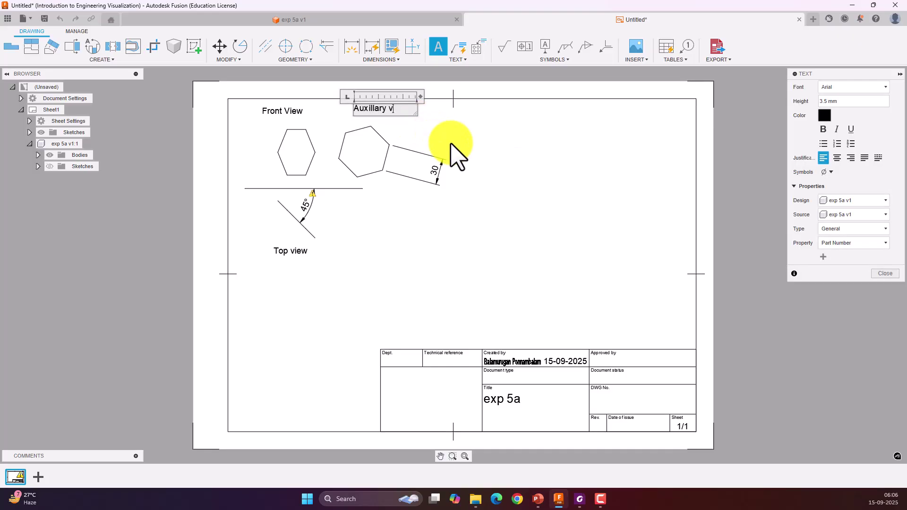
click(467, 127)
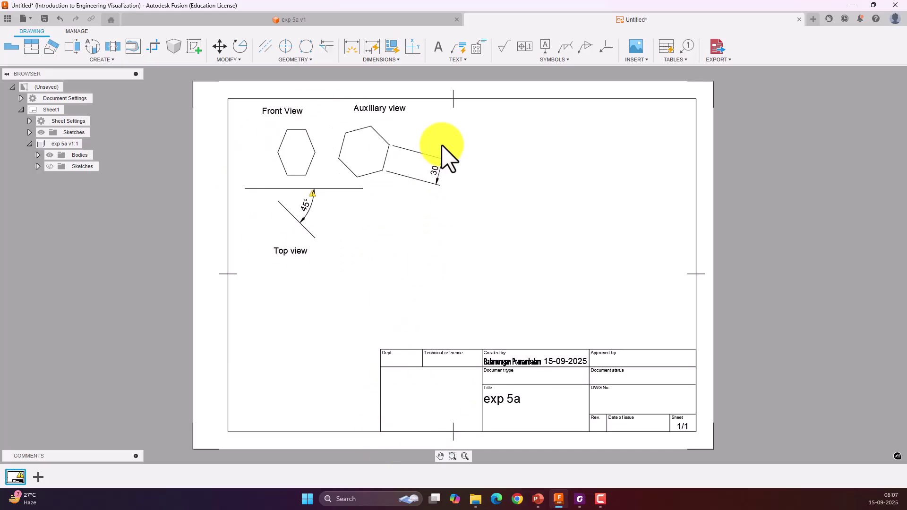
click(438, 47)
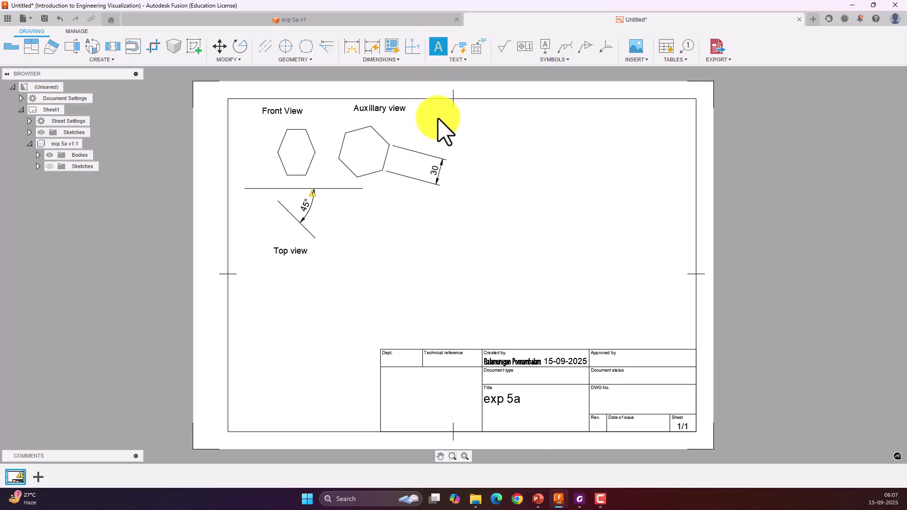
Write the register number in a text box in the title block's left section.
click(394, 384)
click(473, 401)
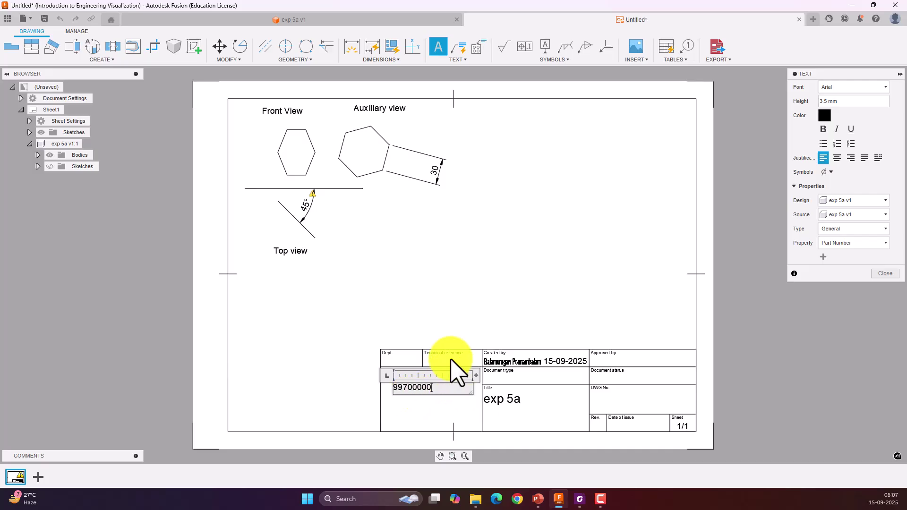
click(547, 266)
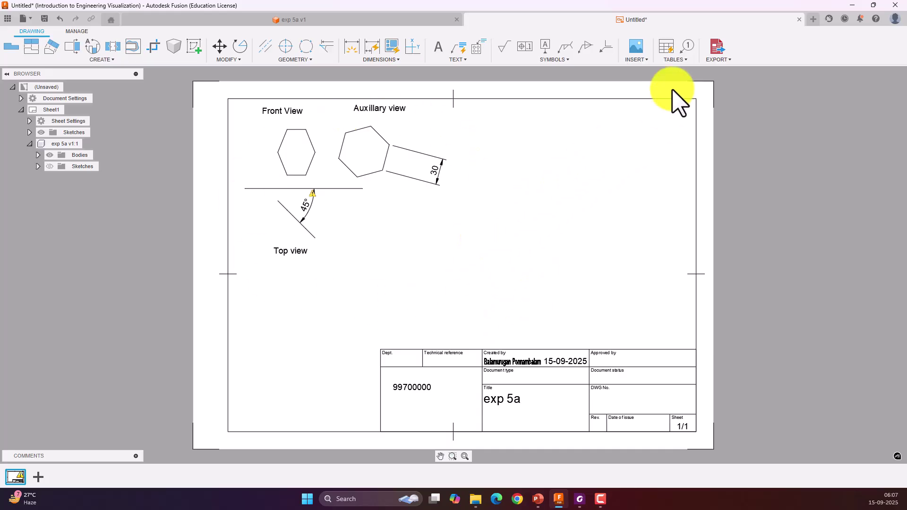
Export the drawing as PDF 'Exp 5a' to the Desktop, accepting the annotations warning.
click(727, 60)
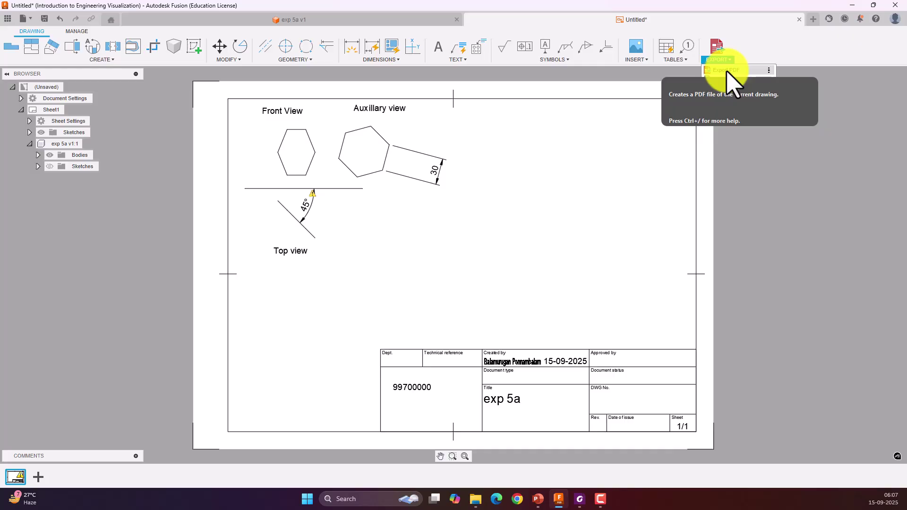
click(728, 70)
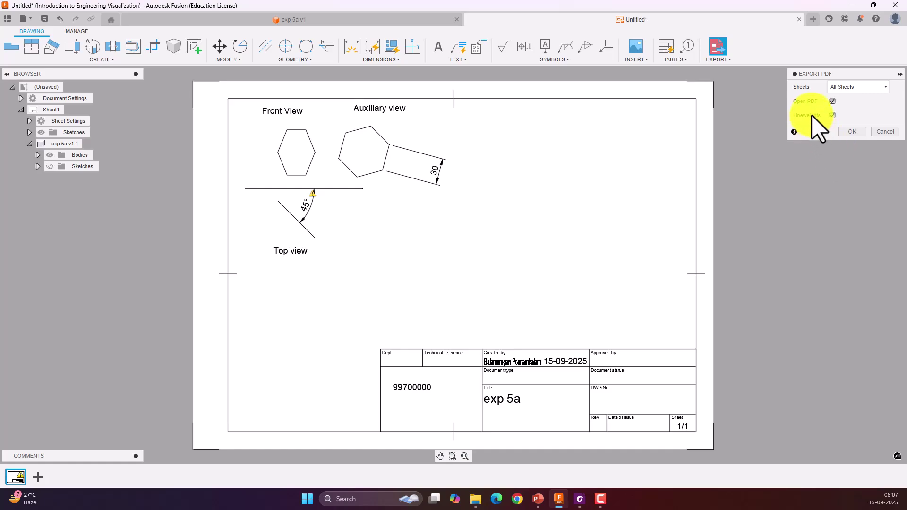
click(853, 132)
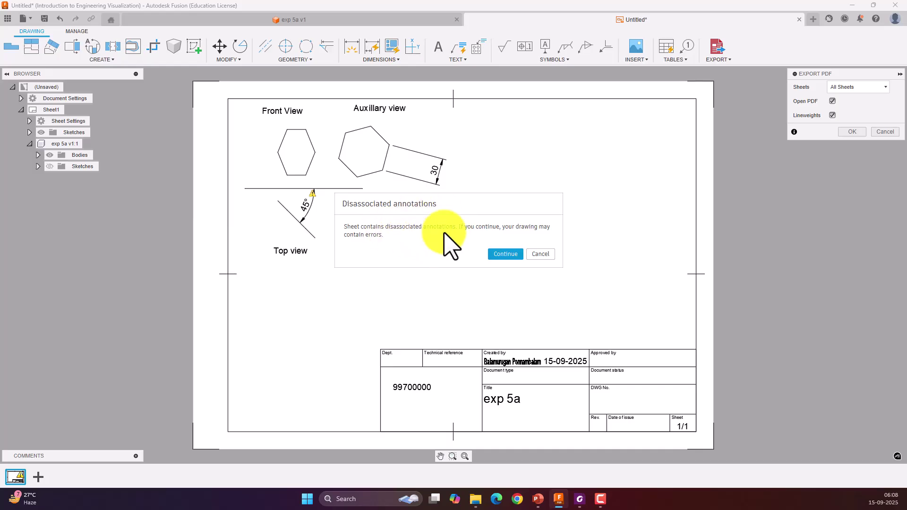
click(505, 254)
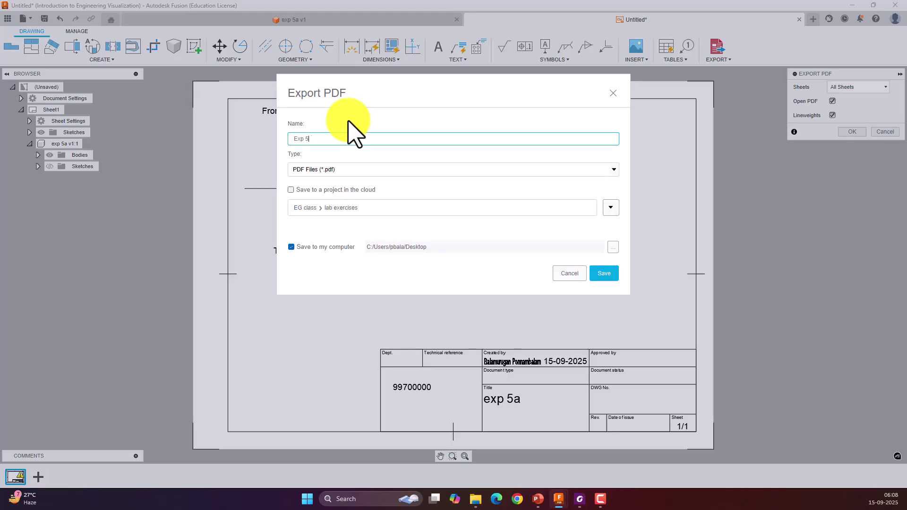
click(610, 274)
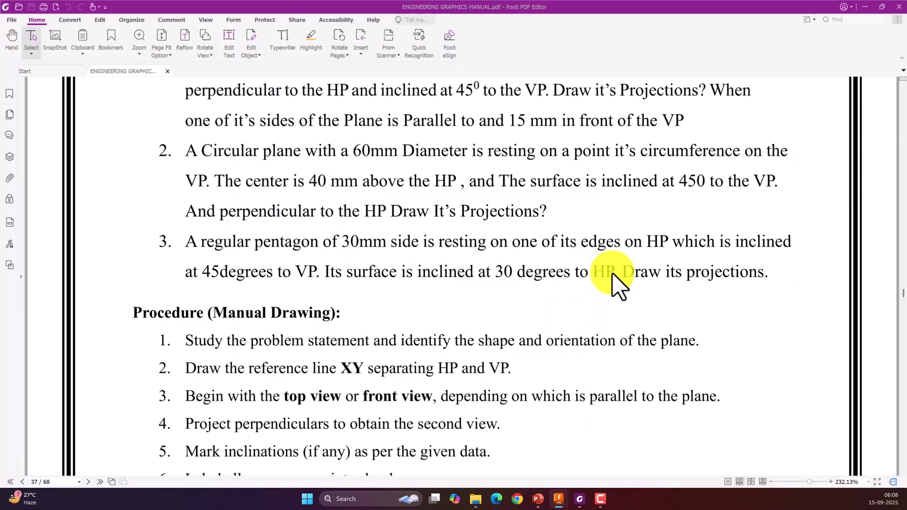
Return from the Foxit PDF manual to the exp 5a drawing sheet in Fusion with Alt+Tab.
key(alt+Tab)
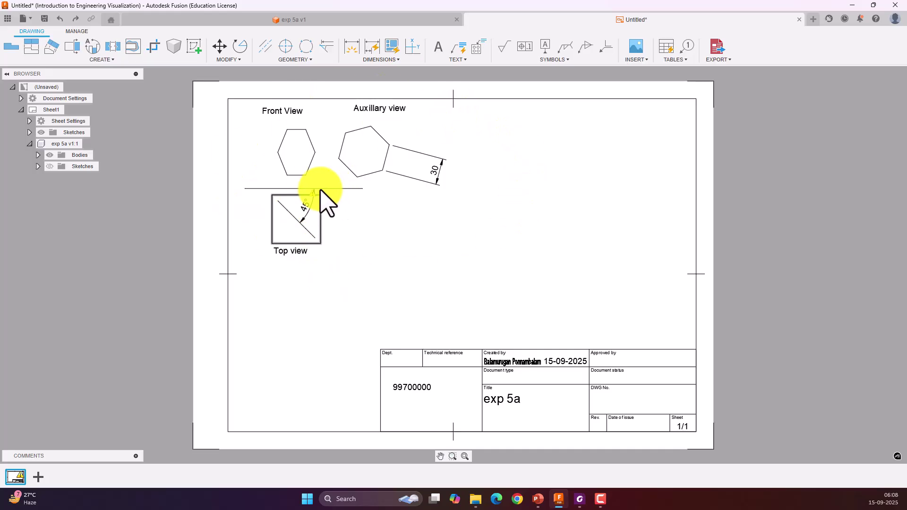
click(320, 213)
key(Delete)
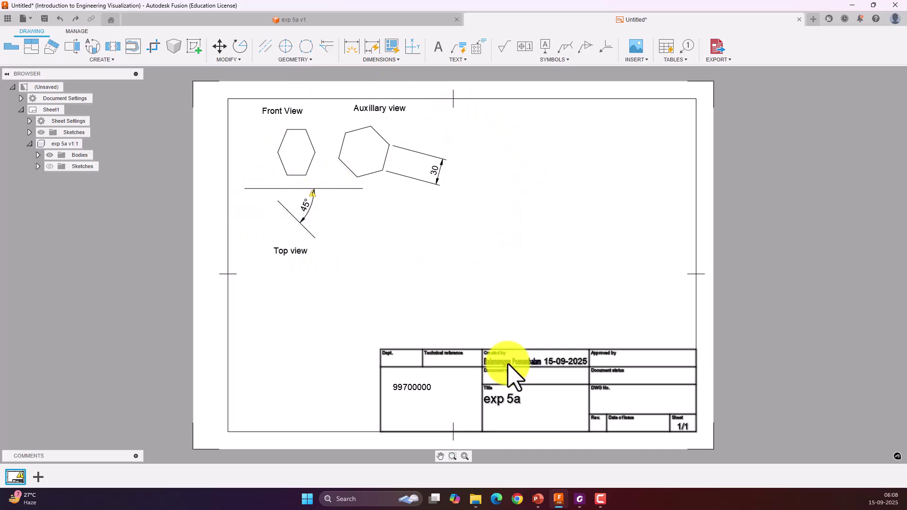
click(580, 498)
click(581, 498)
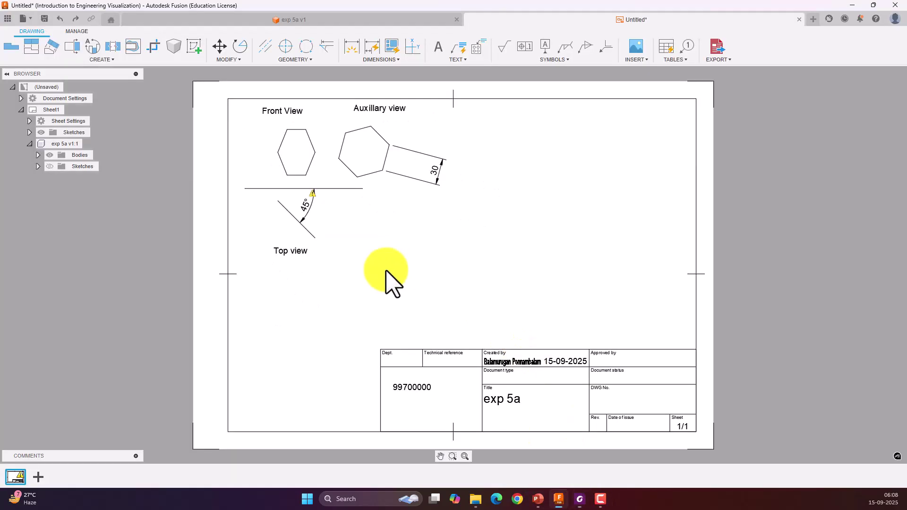
click(581, 497)
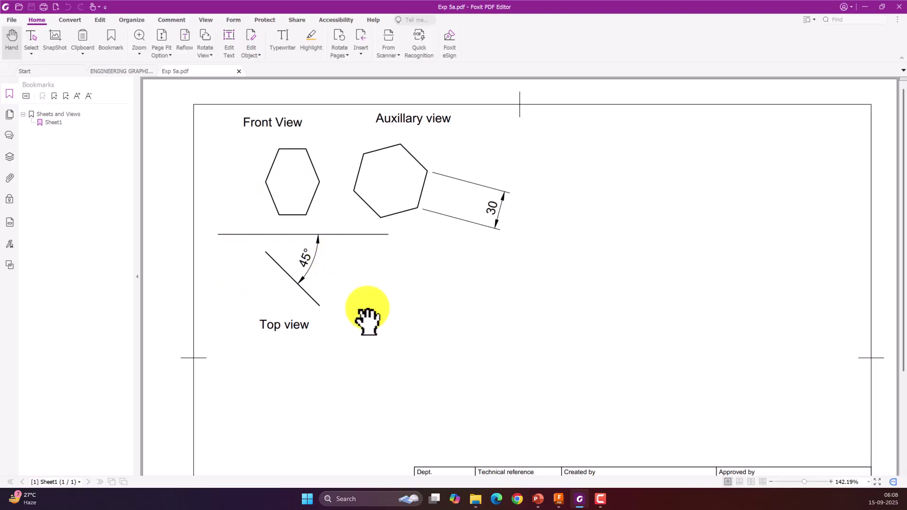
click(867, 6)
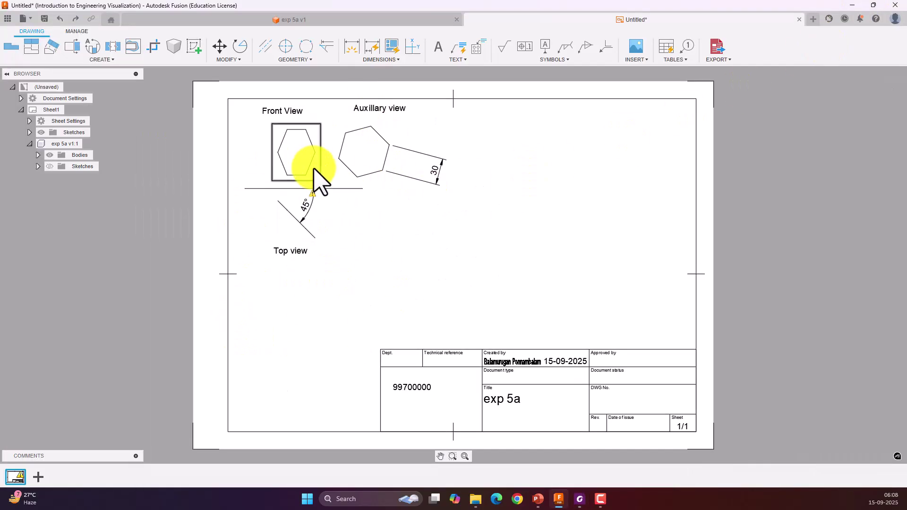